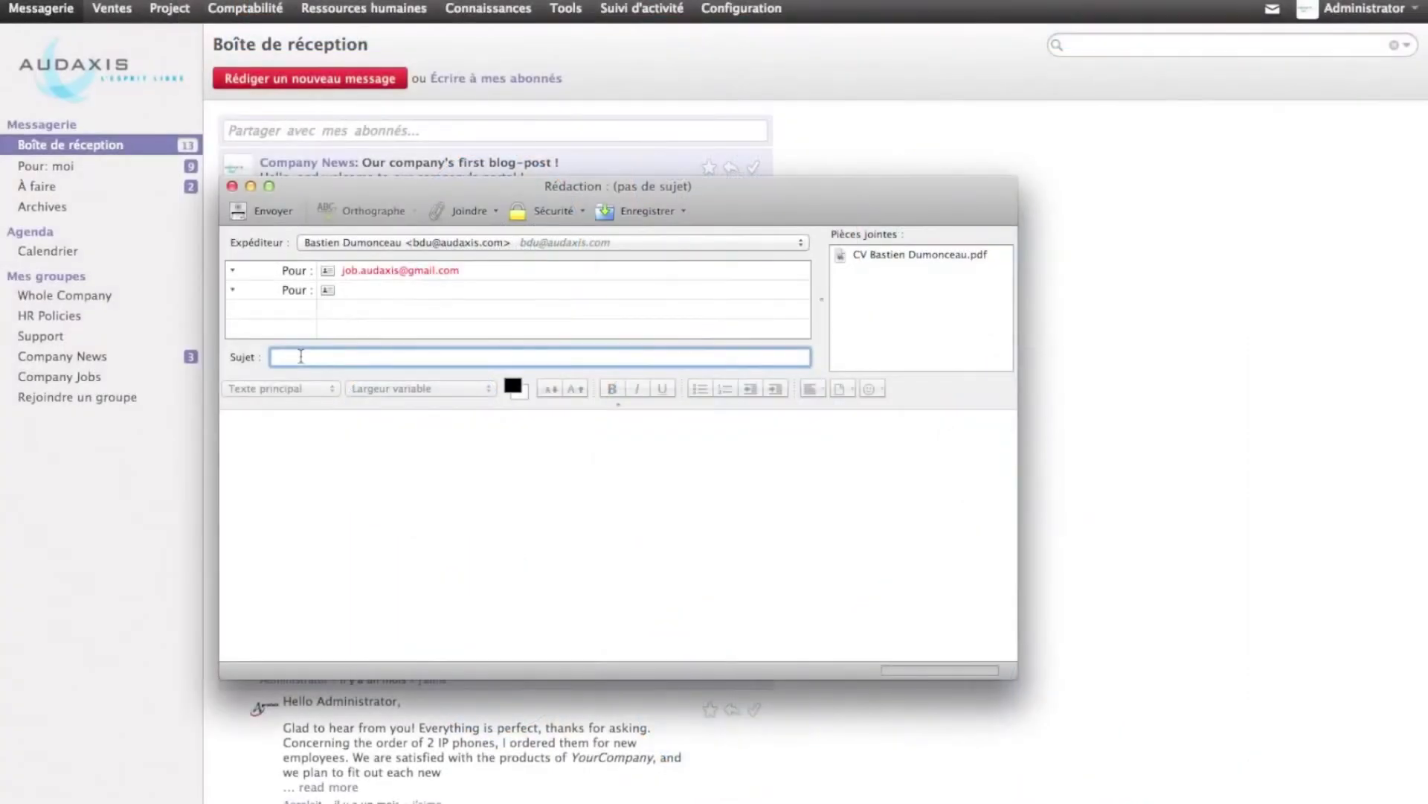
# Enter the subject 'Candidature pour le poste de consultant' and paste the cover message into the body
pyautogui.write('ida')
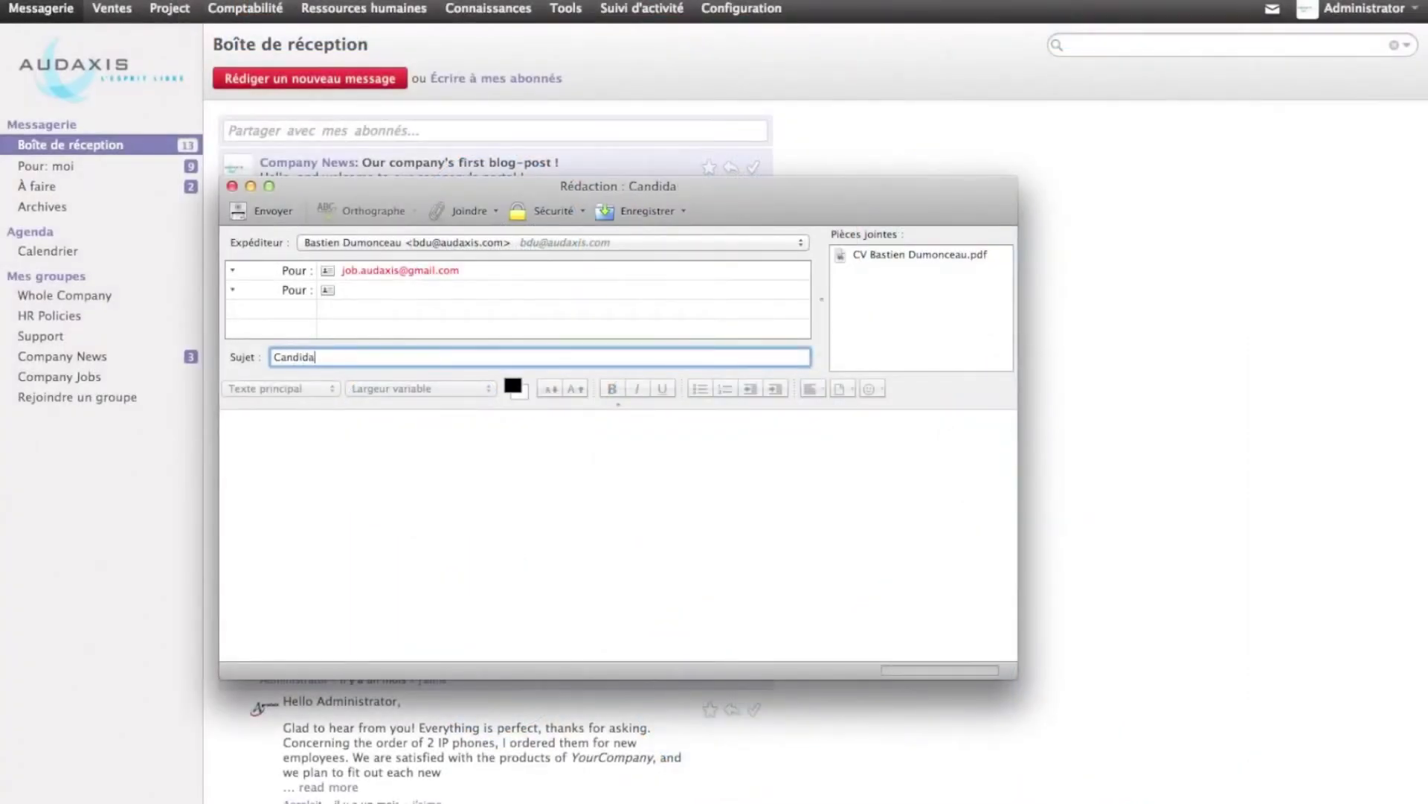
pyautogui.write('ture pour le p')
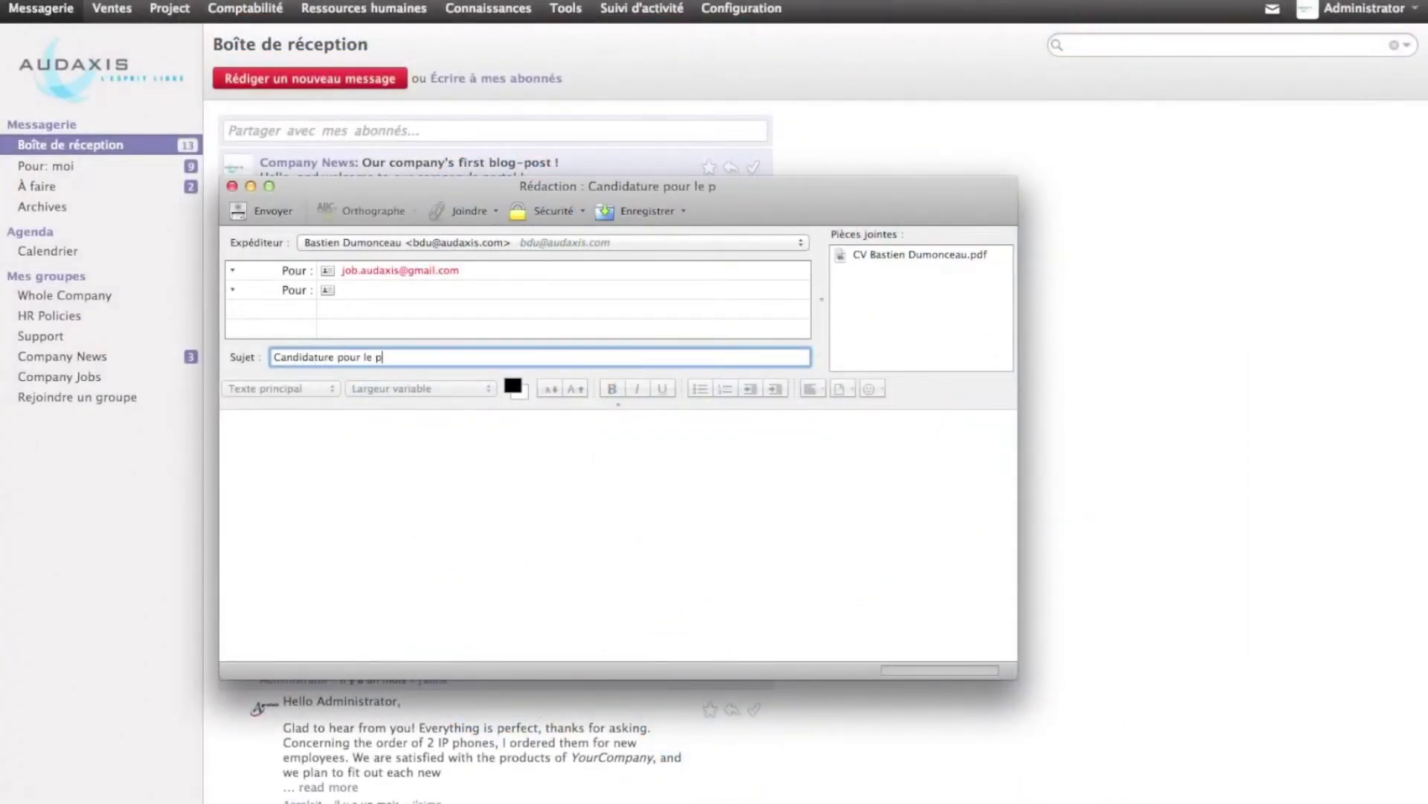
pyautogui.write('oste de consultant')
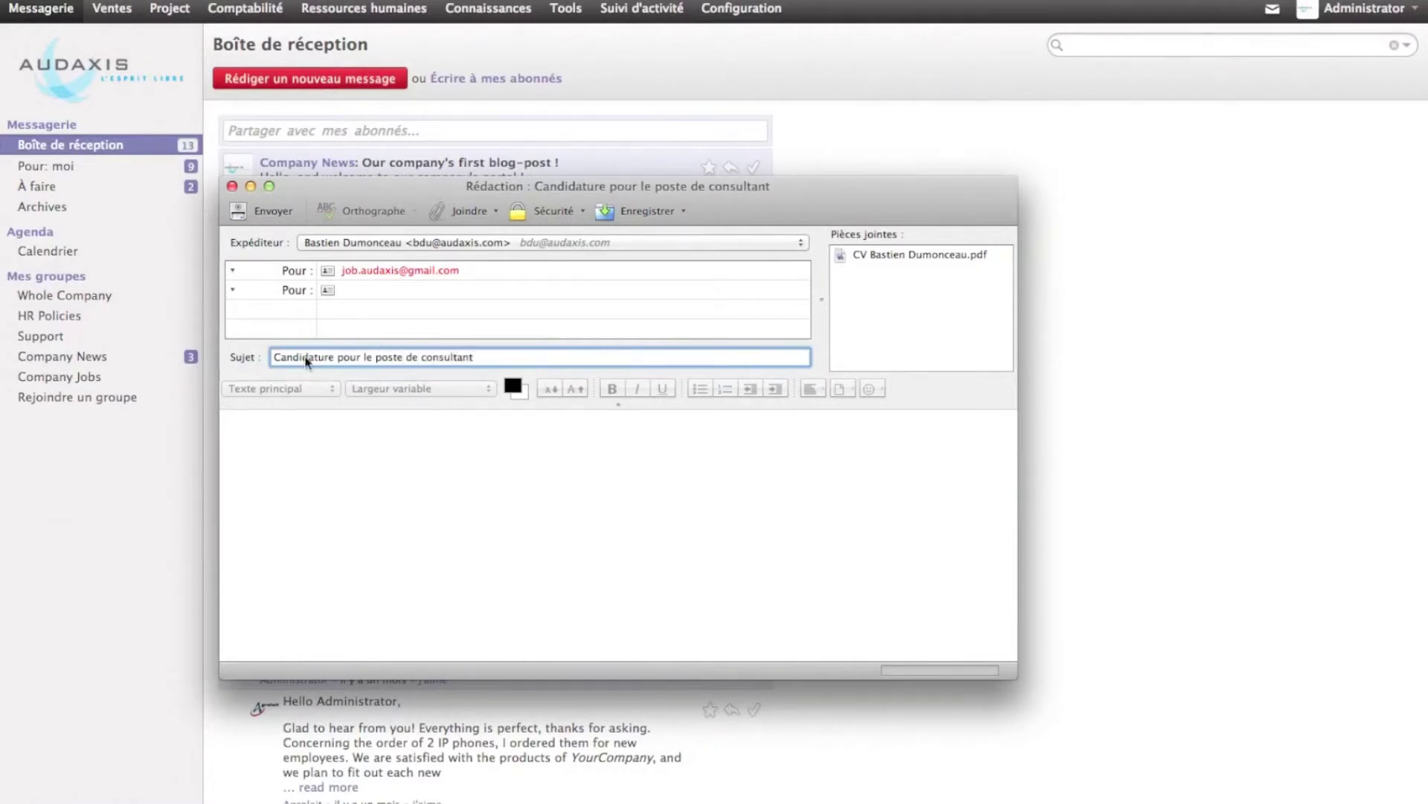
pyautogui.click(296, 458)
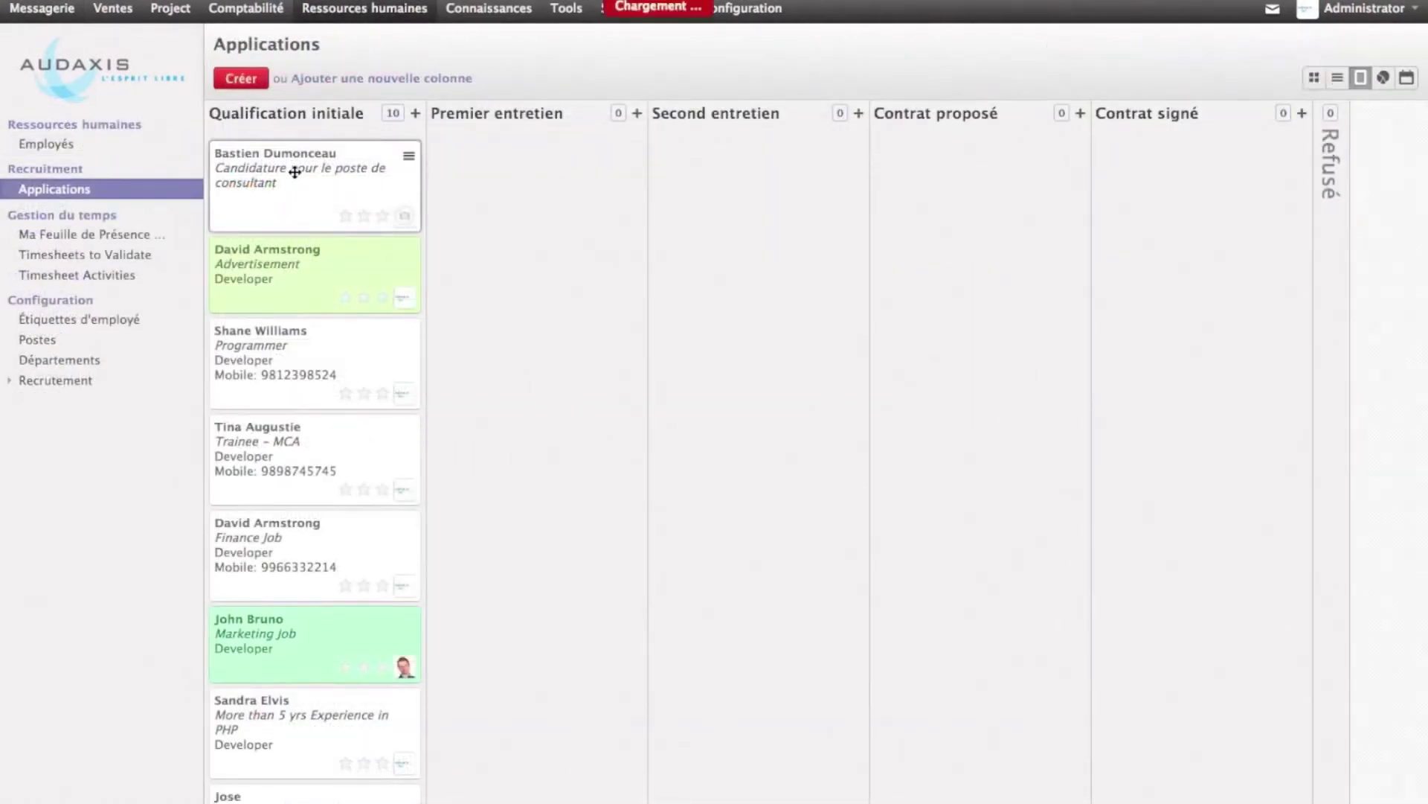
# Review the consultant application and its attached CV, then go to the Connaissances documents
pyautogui.click(295, 172)
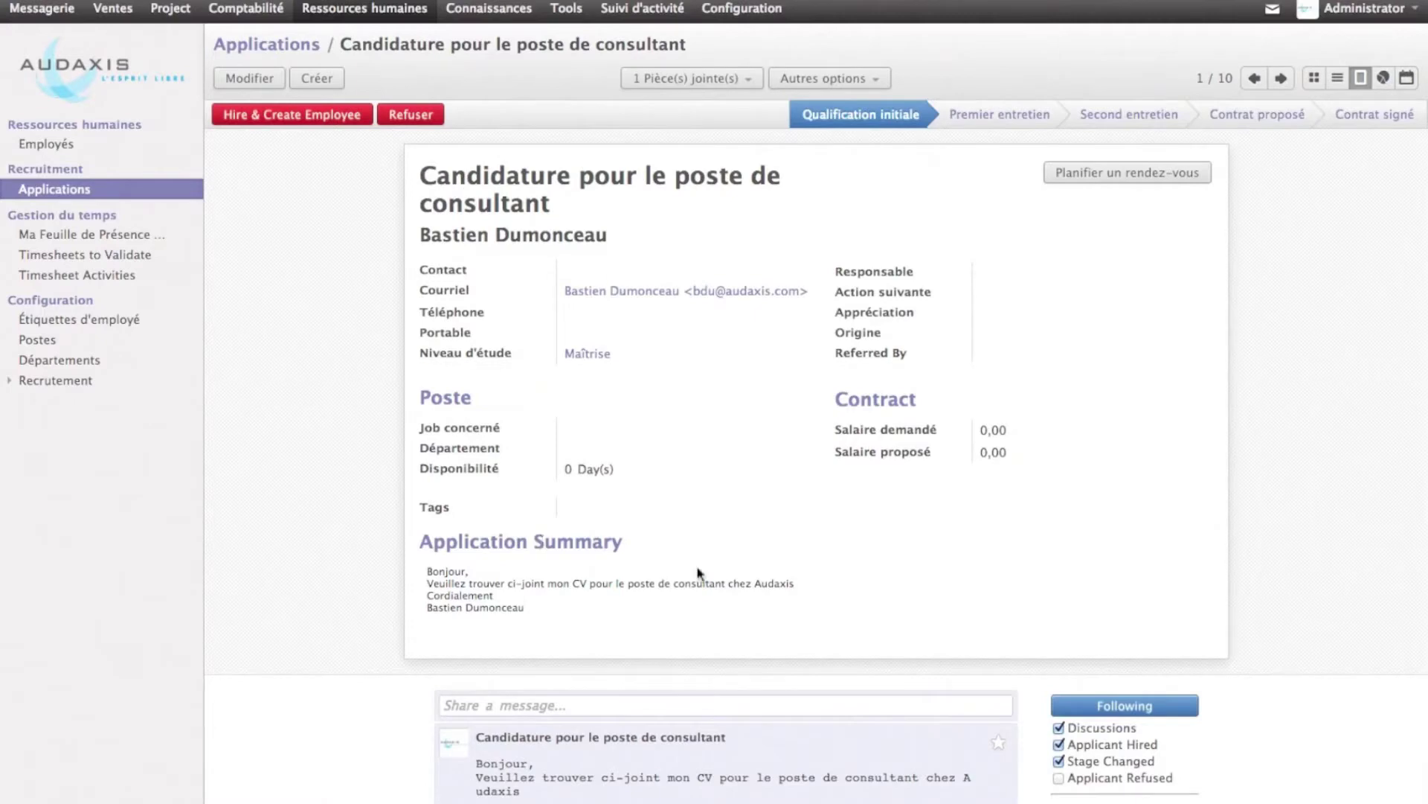
pyautogui.scroll(-3, 614, 525)
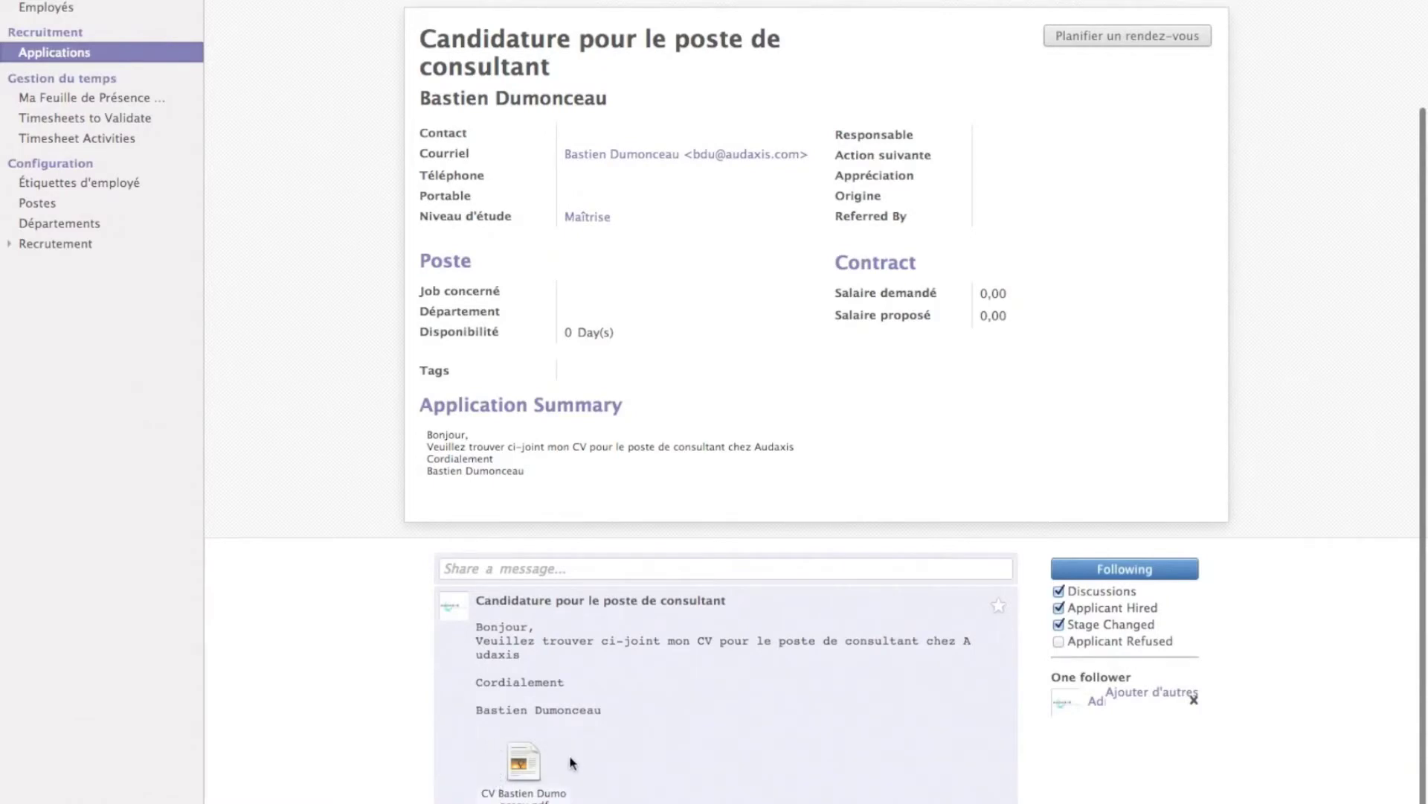
pyautogui.scroll(1, 569, 760)
pyautogui.scroll(2, 570, 763)
pyautogui.click(516, 14)
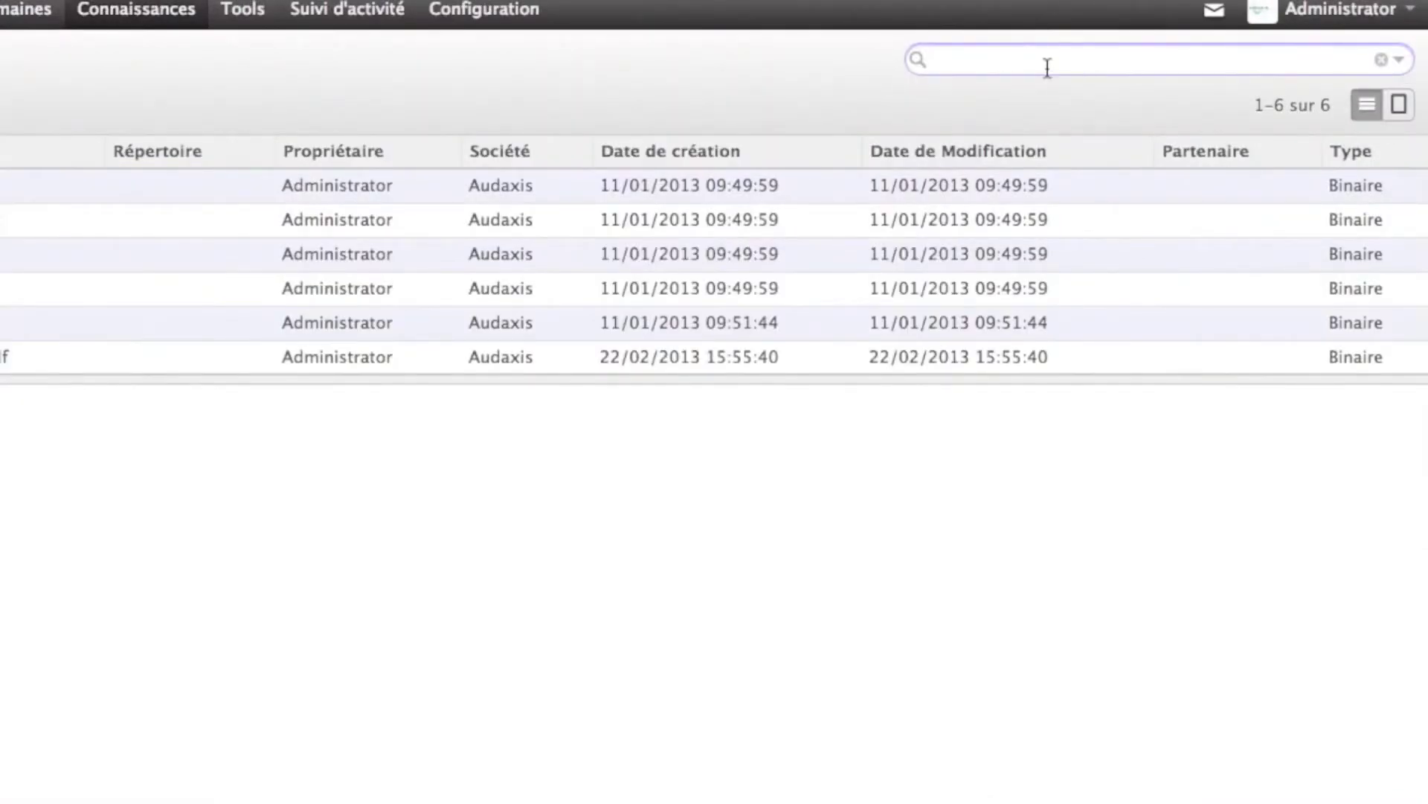
# Search the documents' indexed content for 'consultant'
pyautogui.write('consul')
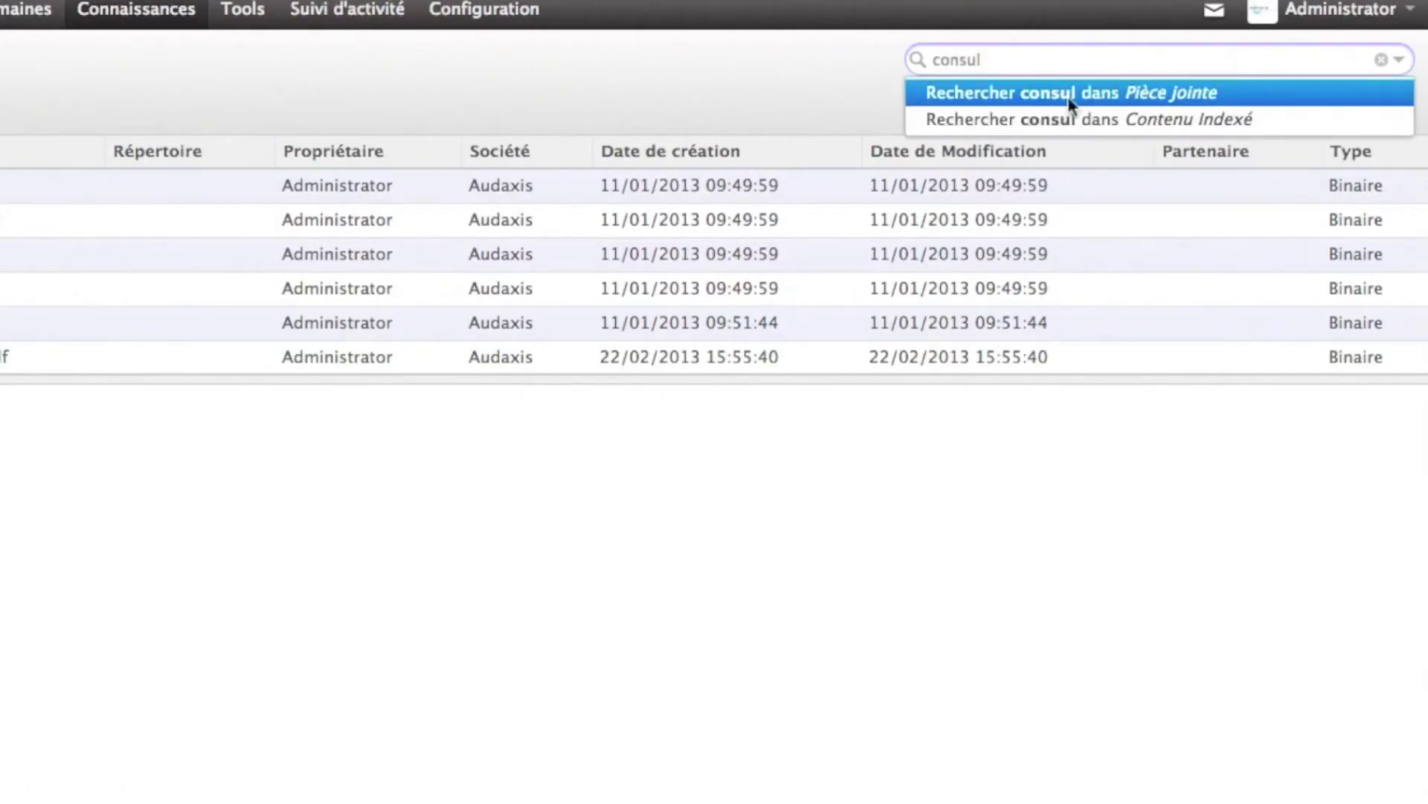
pyautogui.write('tant')
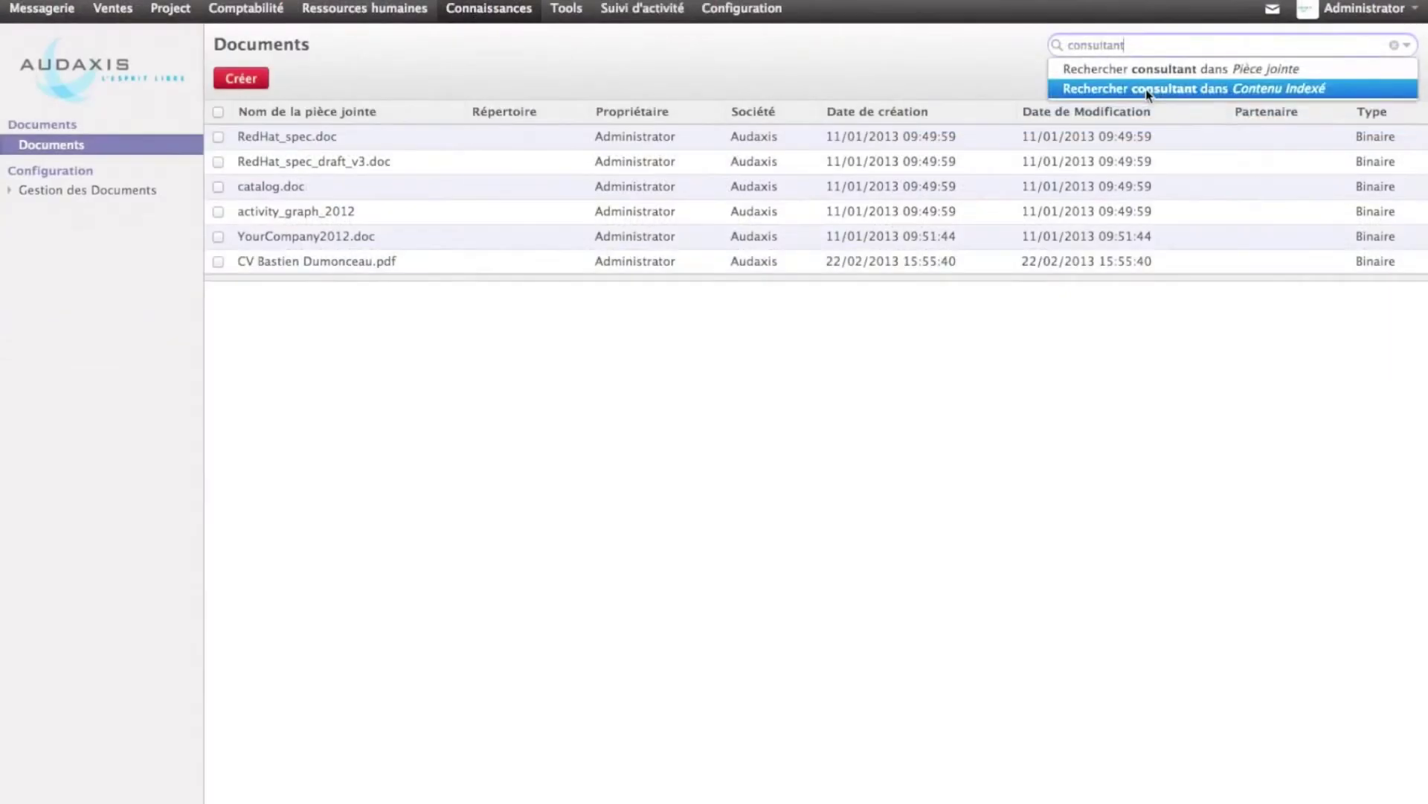
pyautogui.click(1059, 120)
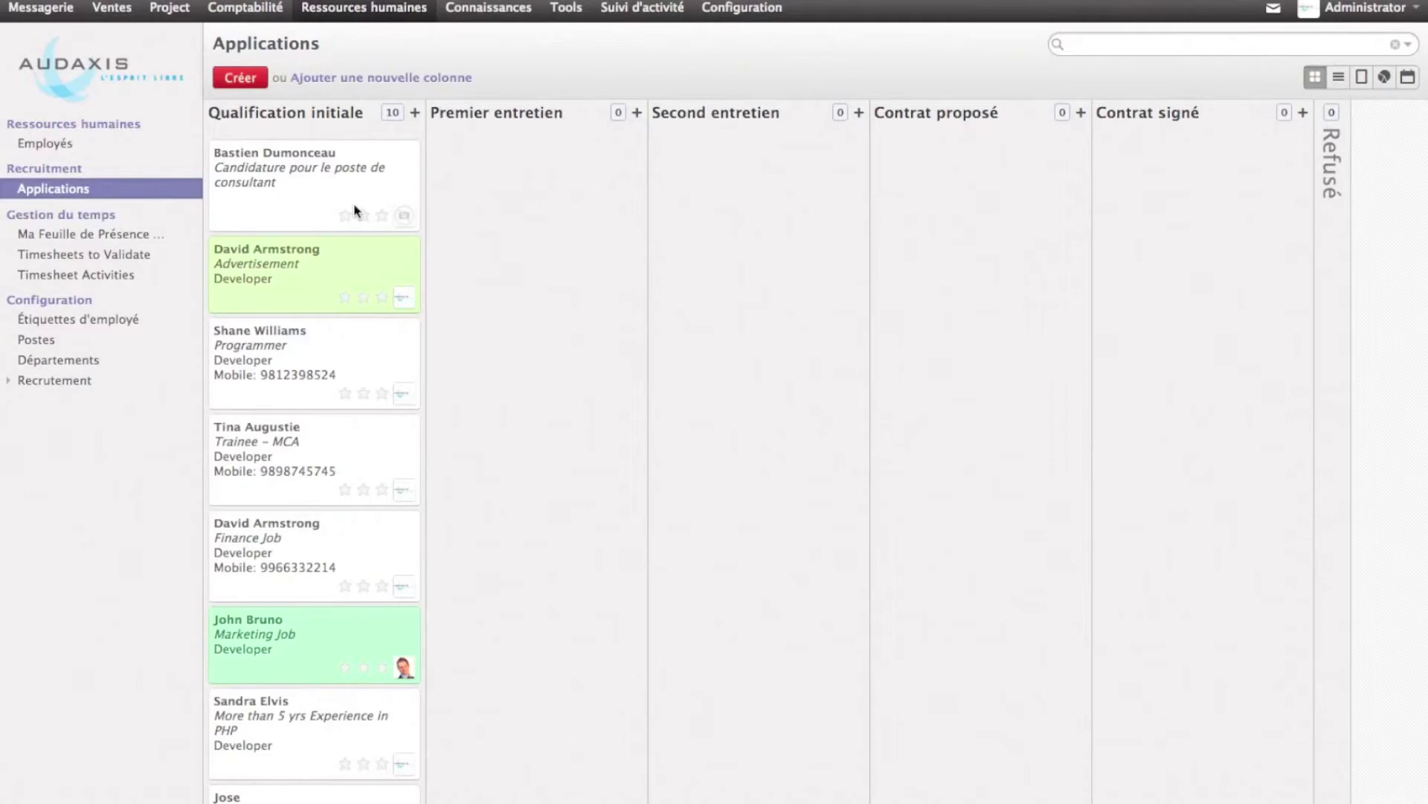
# Send the applicant a reply using the 'Candidat: Votre candidature pour le poste de consultant' template
pyautogui.click(355, 211)
pyautogui.click(995, 707)
pyautogui.click(1002, 799)
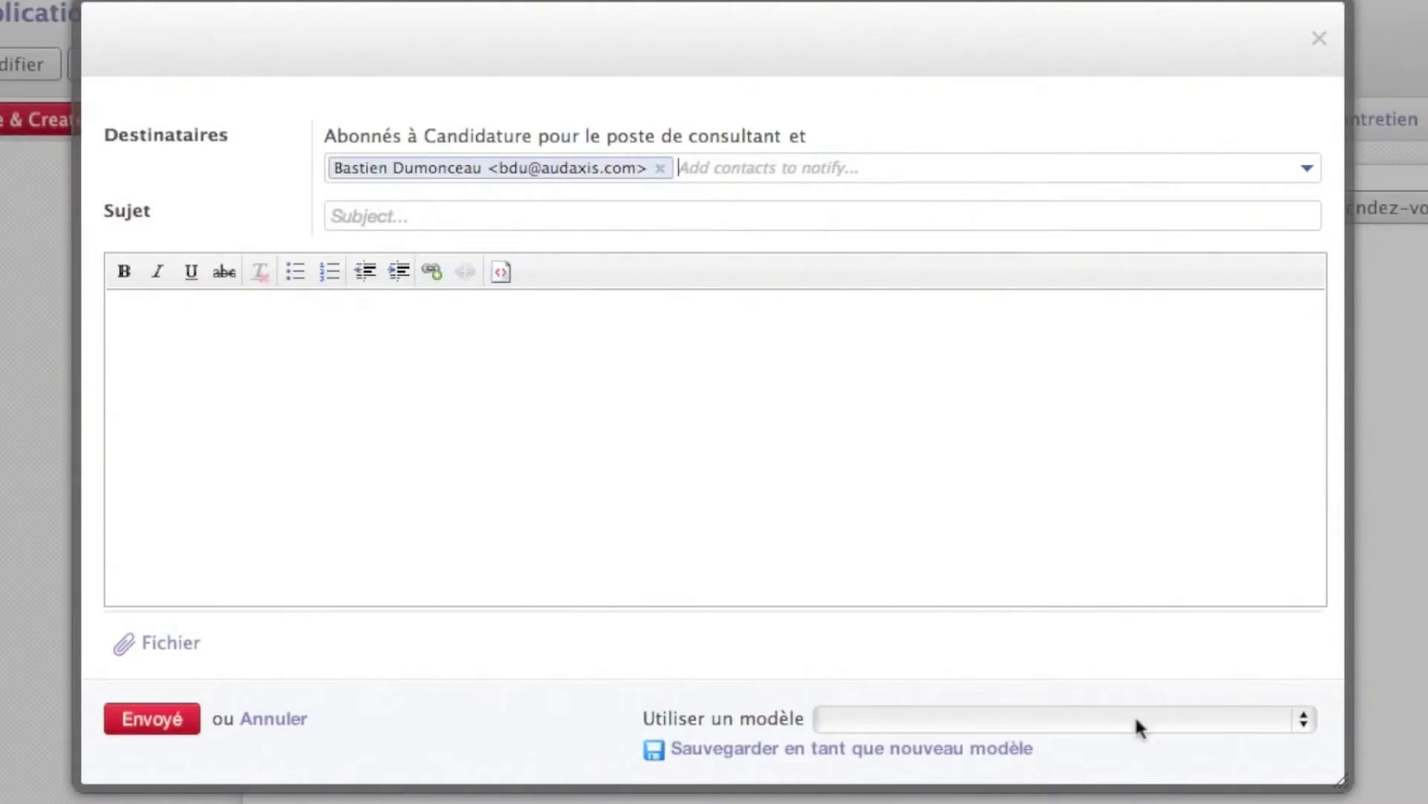
pyautogui.click(1136, 720)
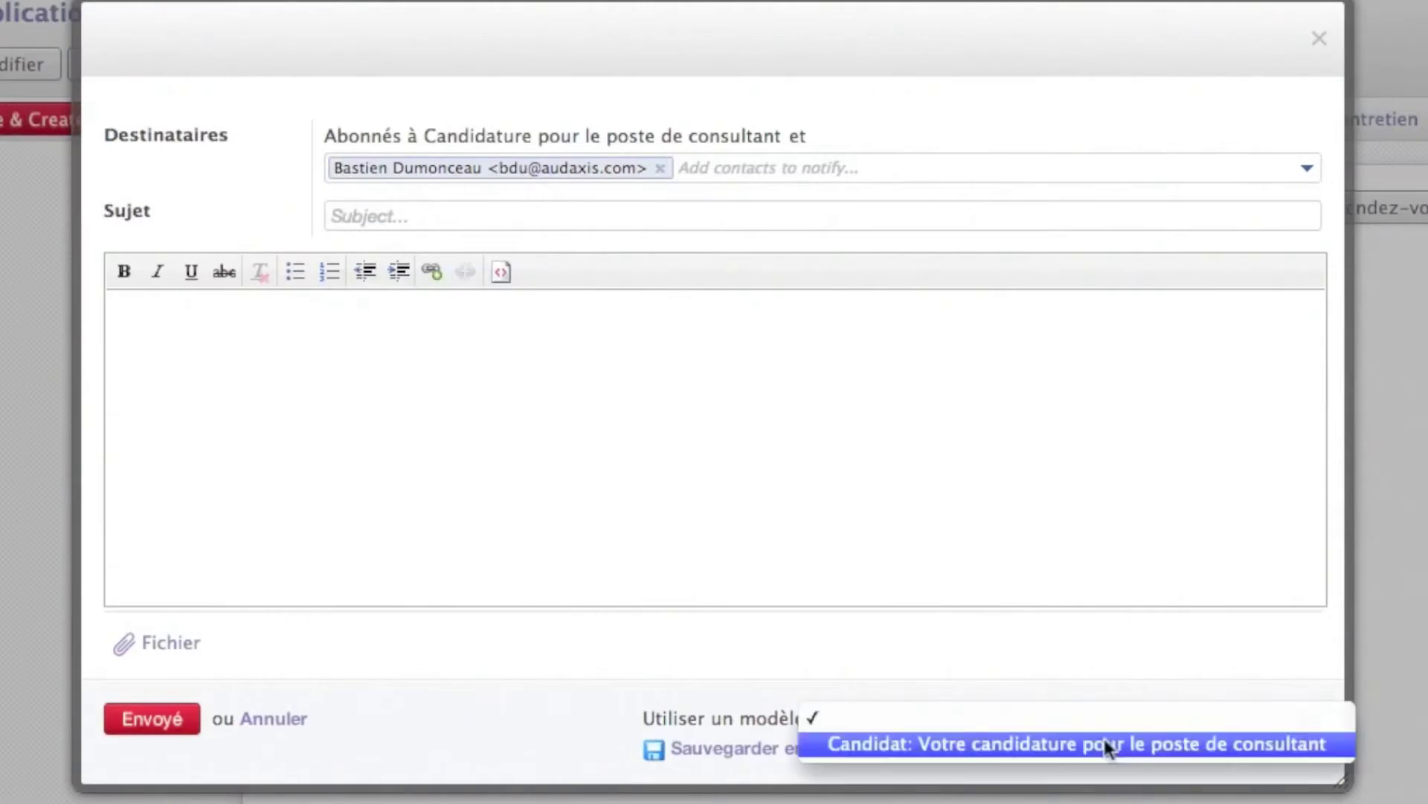
pyautogui.click(1105, 743)
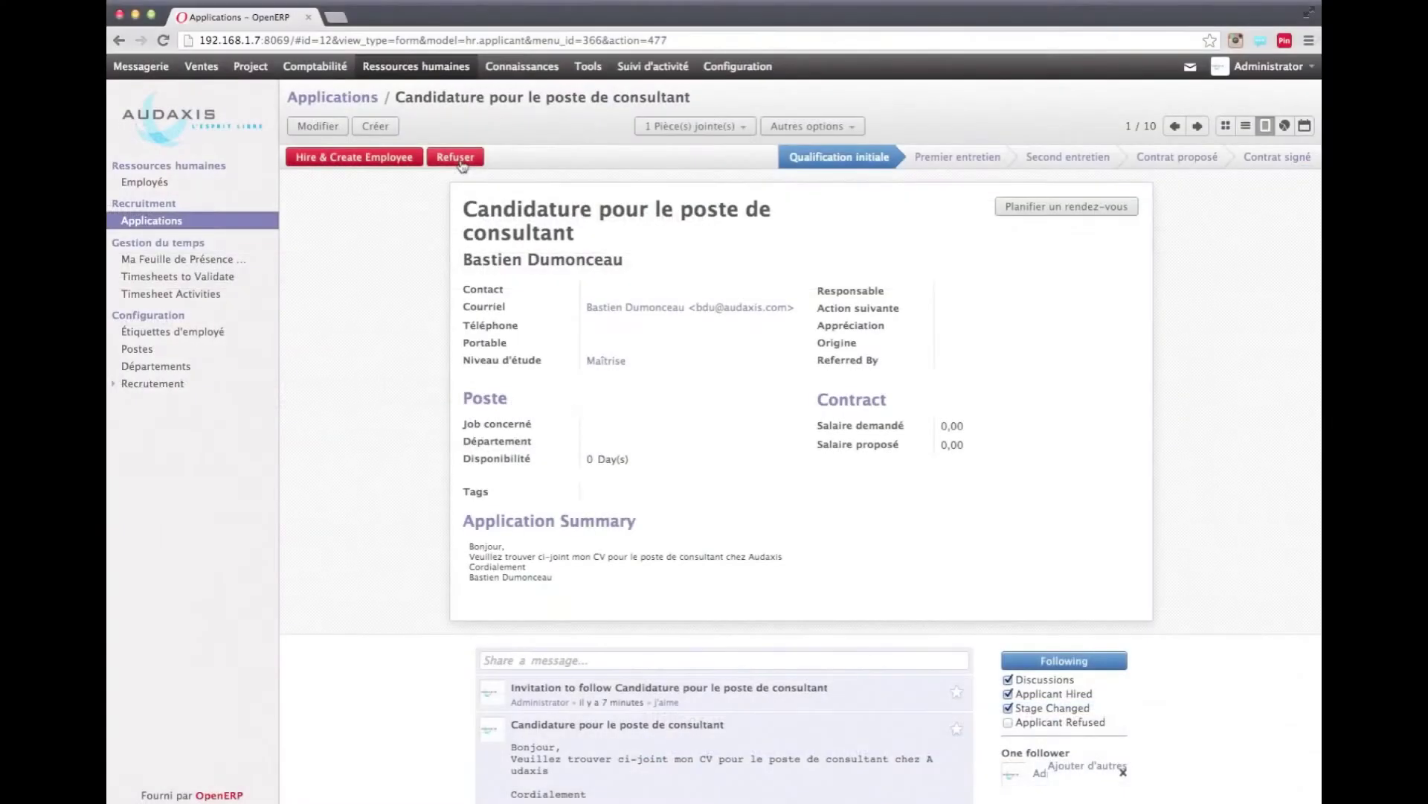
pyautogui.click(460, 160)
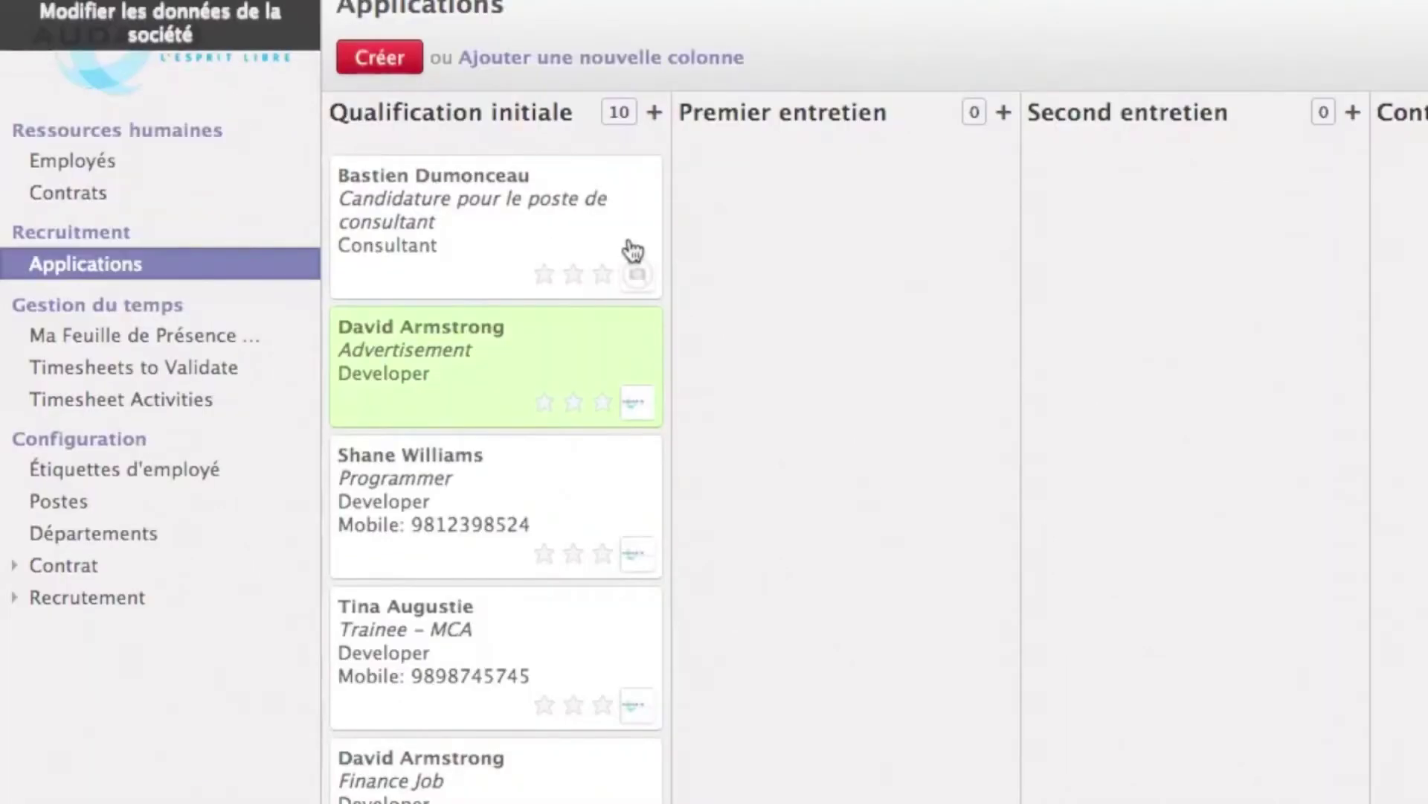
# Move the application to Premier entretien, tint its card light green, rate it three stars, and open it
pyautogui.moveTo(600, 225); pyautogui.dragTo(895, 197)
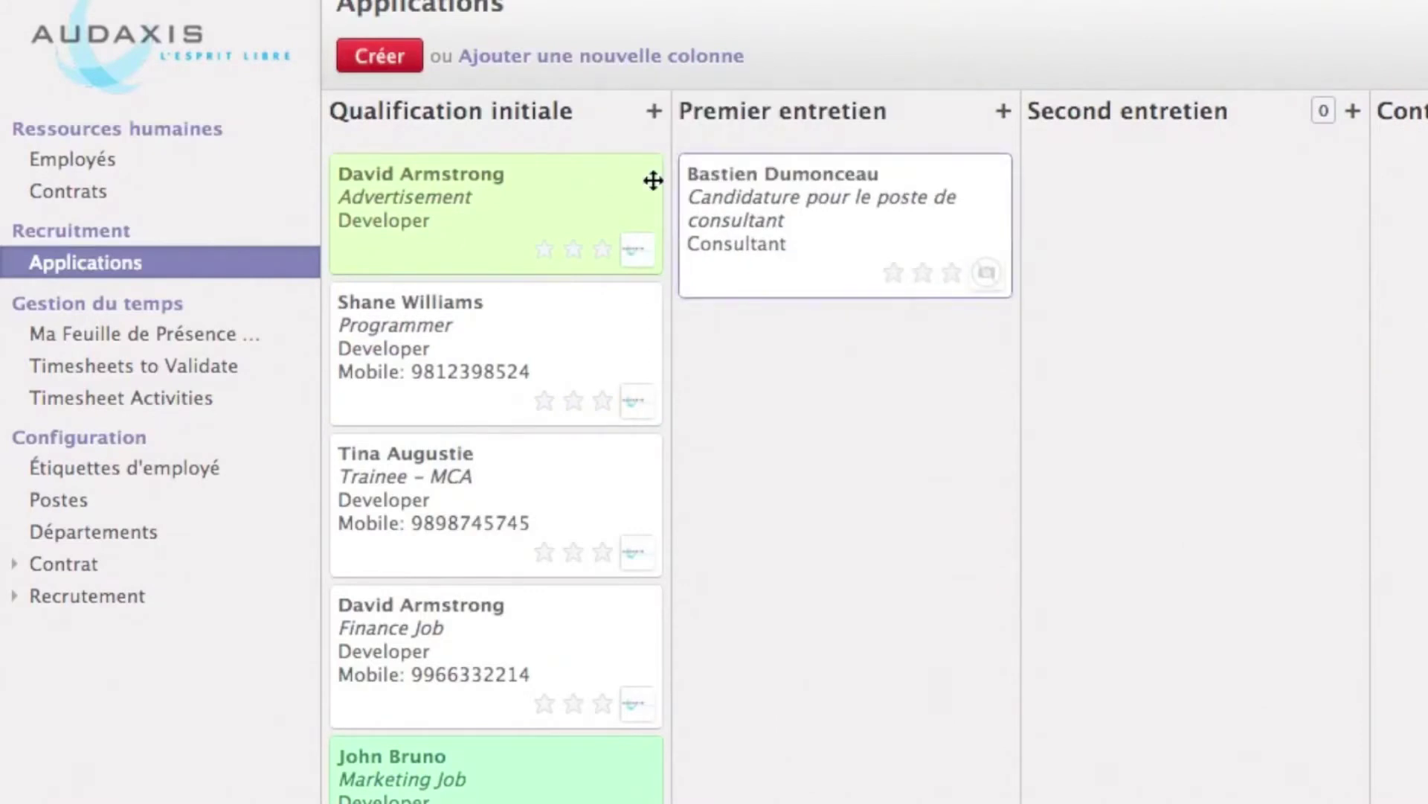
pyautogui.moveTo(975, 213)
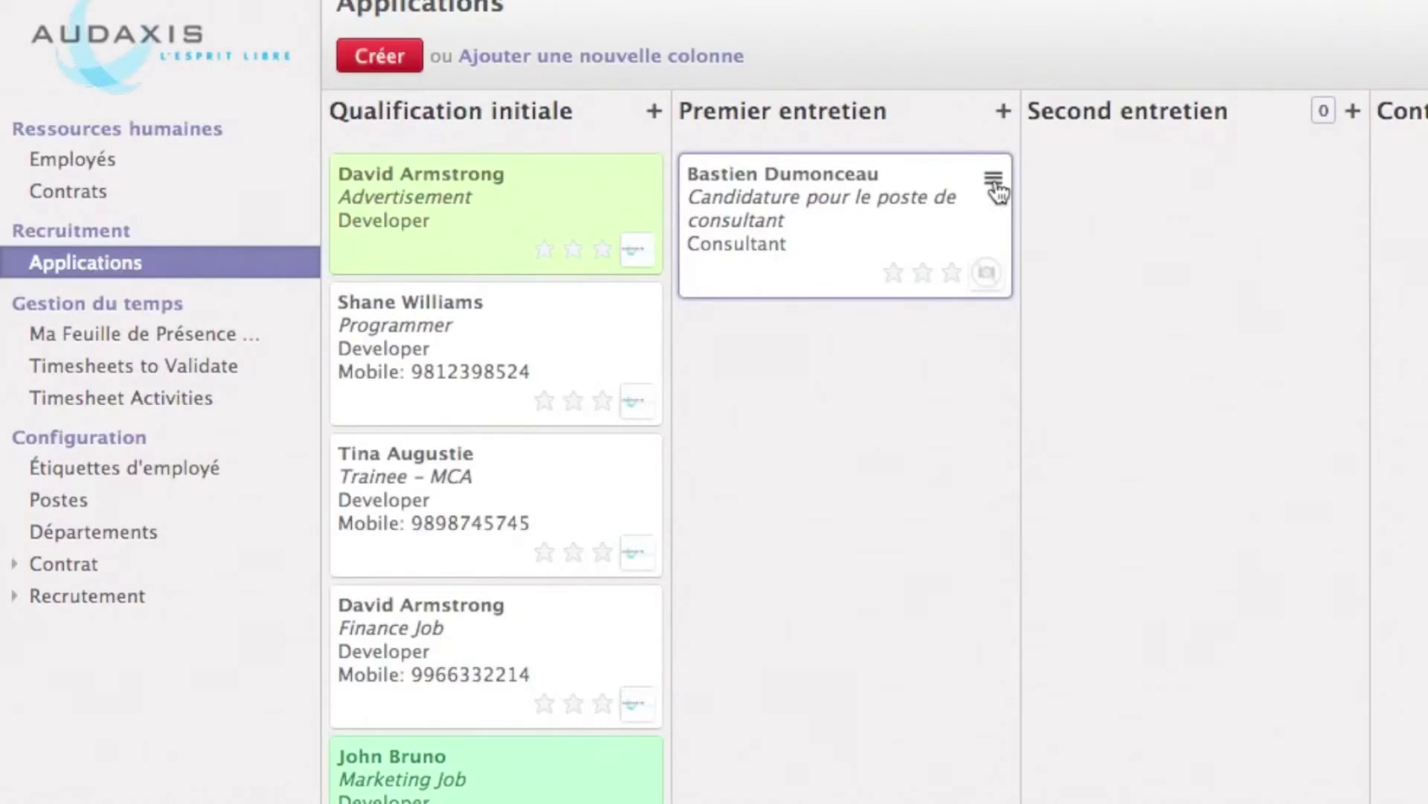
pyautogui.click(995, 185)
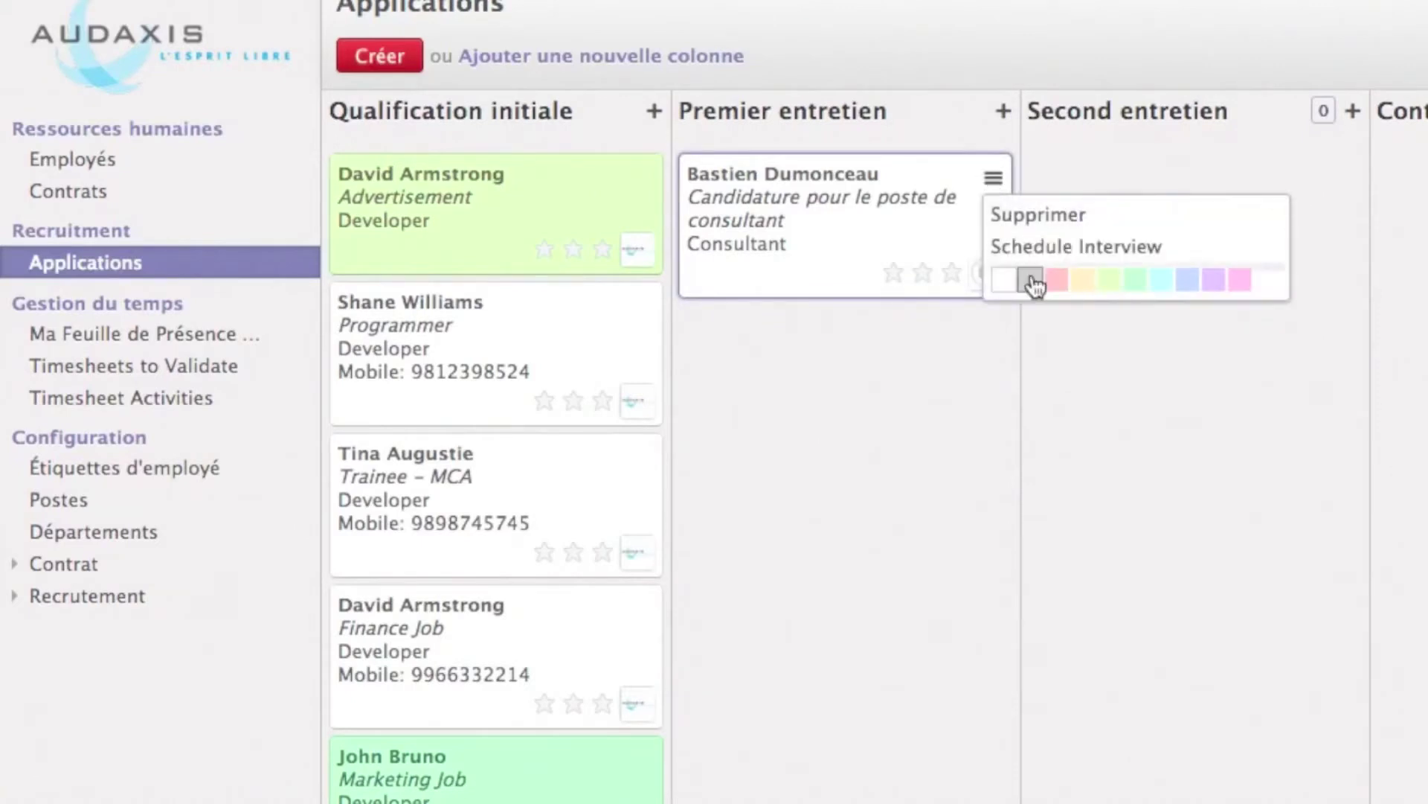
pyautogui.click(1108, 281)
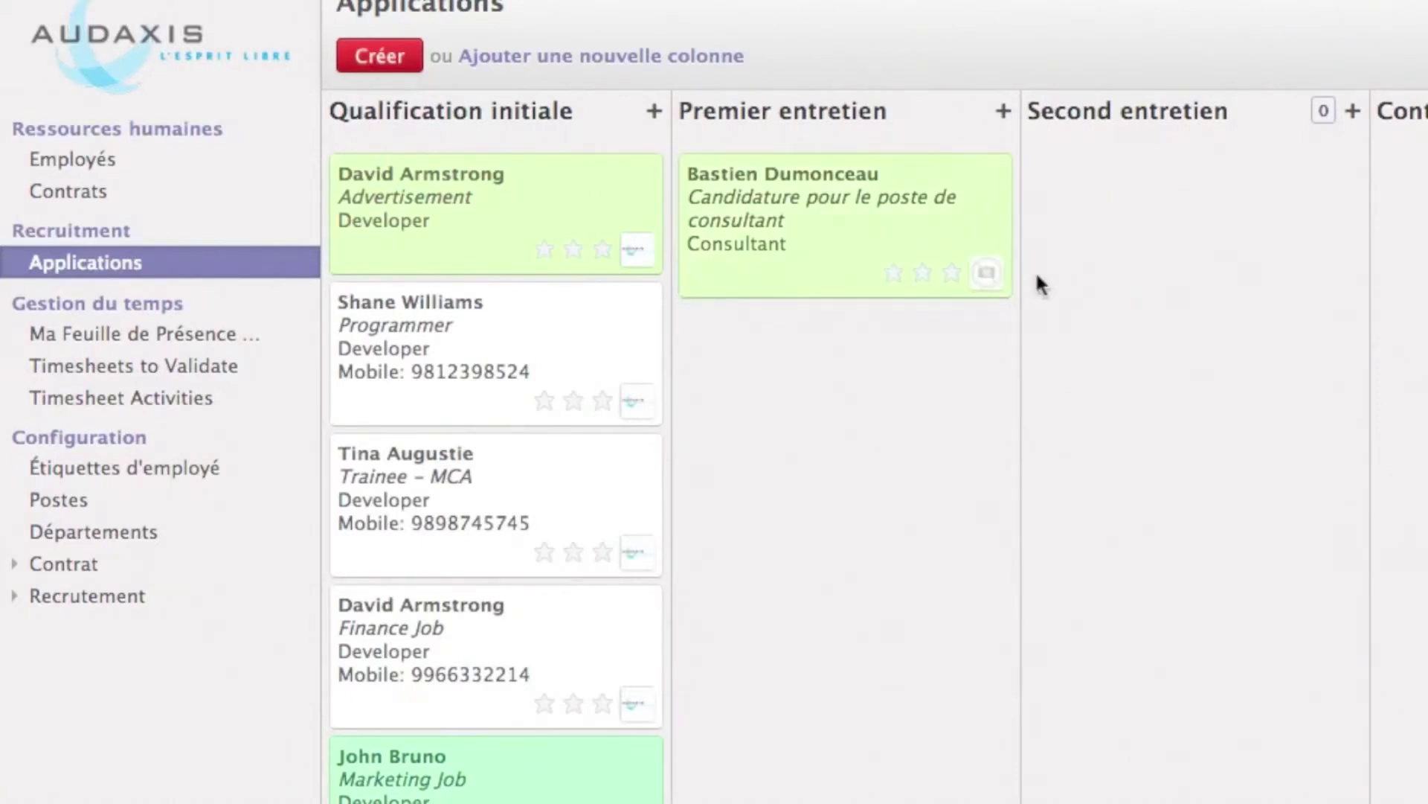
pyautogui.click(952, 273)
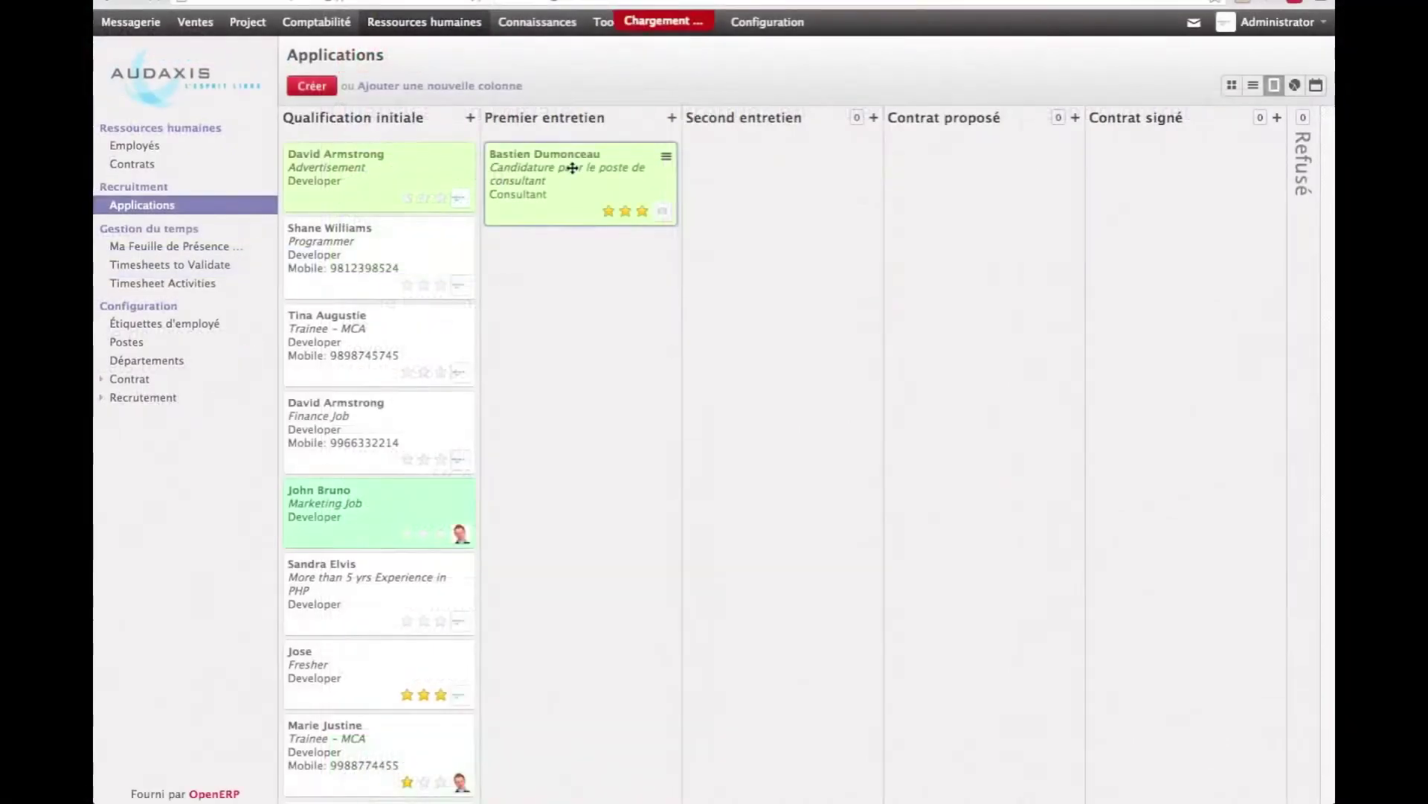
pyautogui.click(831, 198)
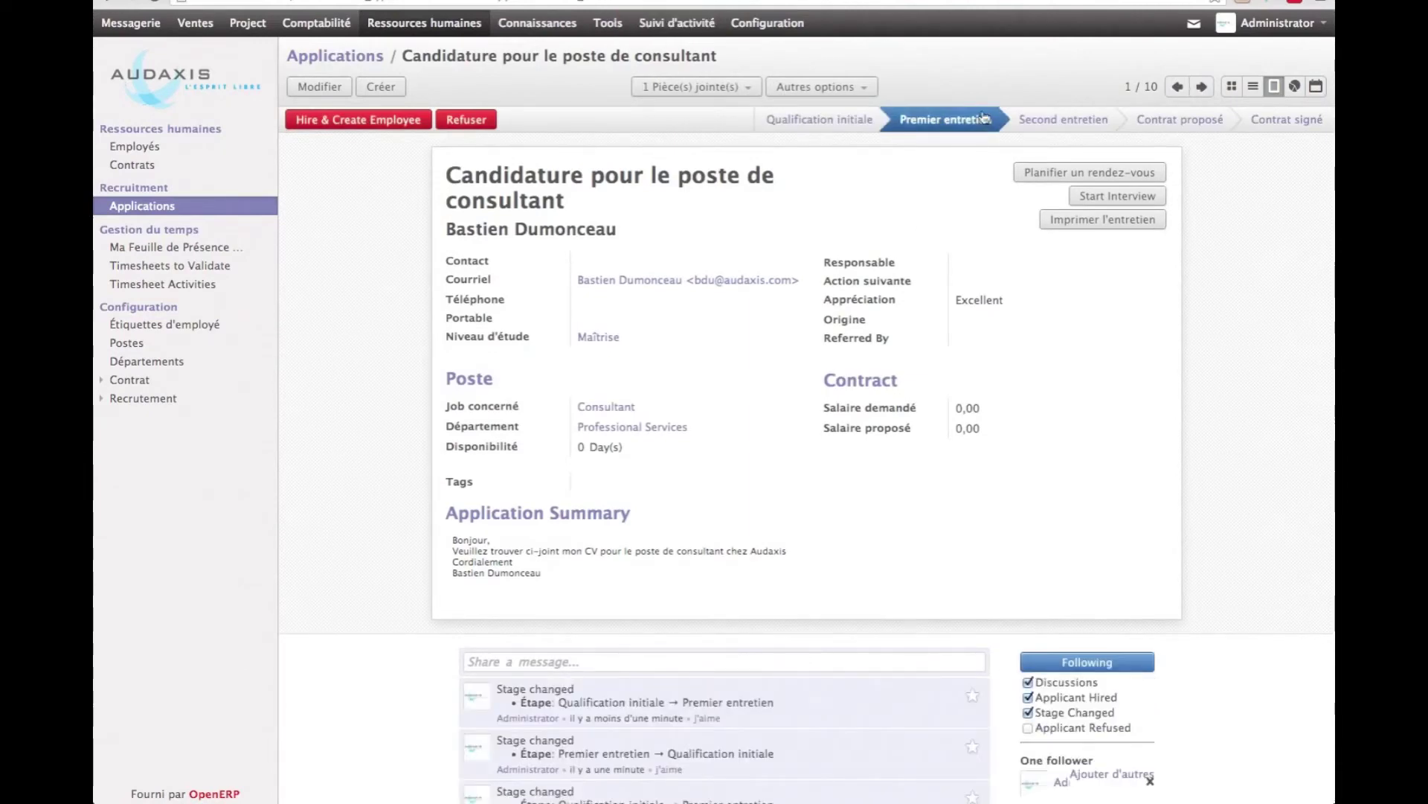
# Create an 'entretien consultant' meeting on 28 February with a colleague as responsible
pyautogui.click(1056, 174)
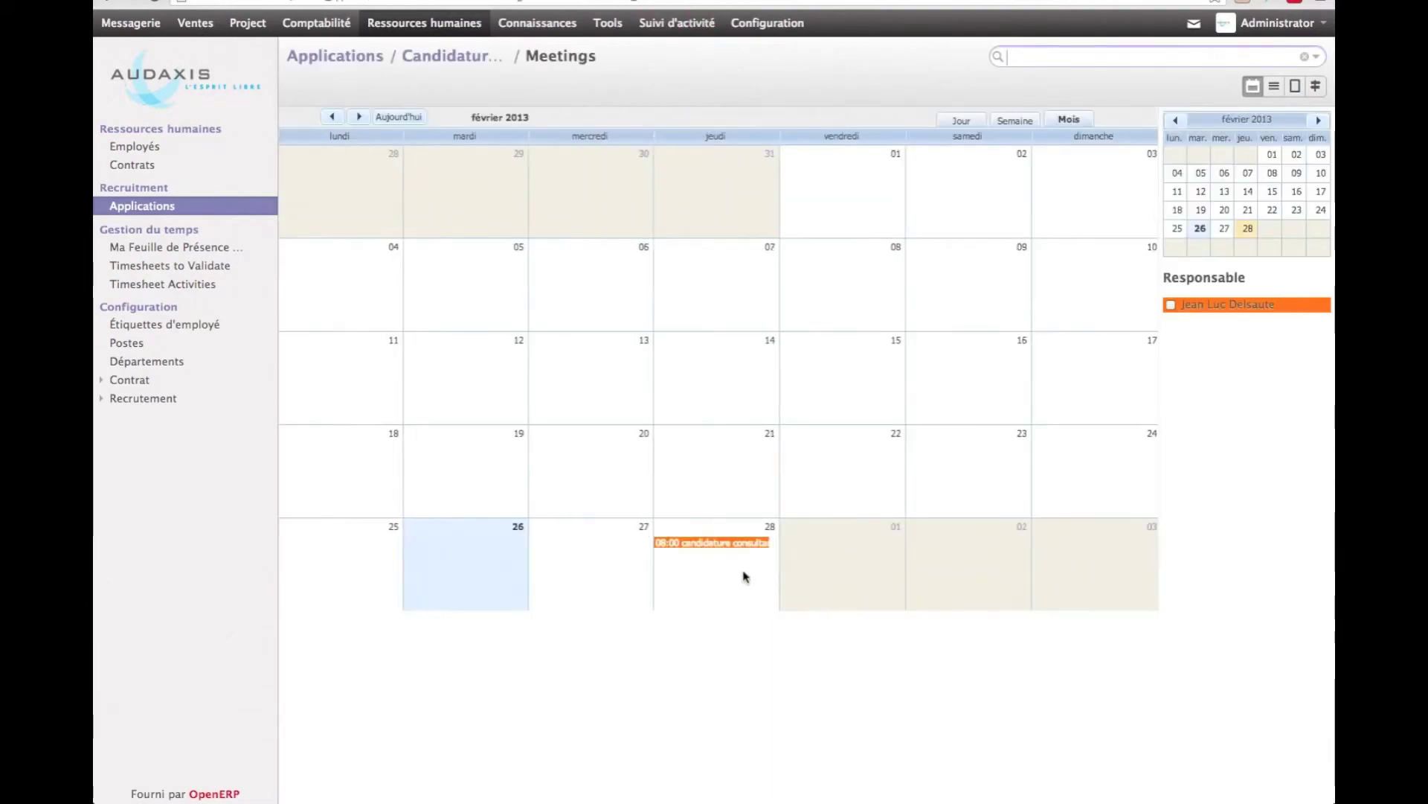
pyautogui.doubleClick(743, 577)
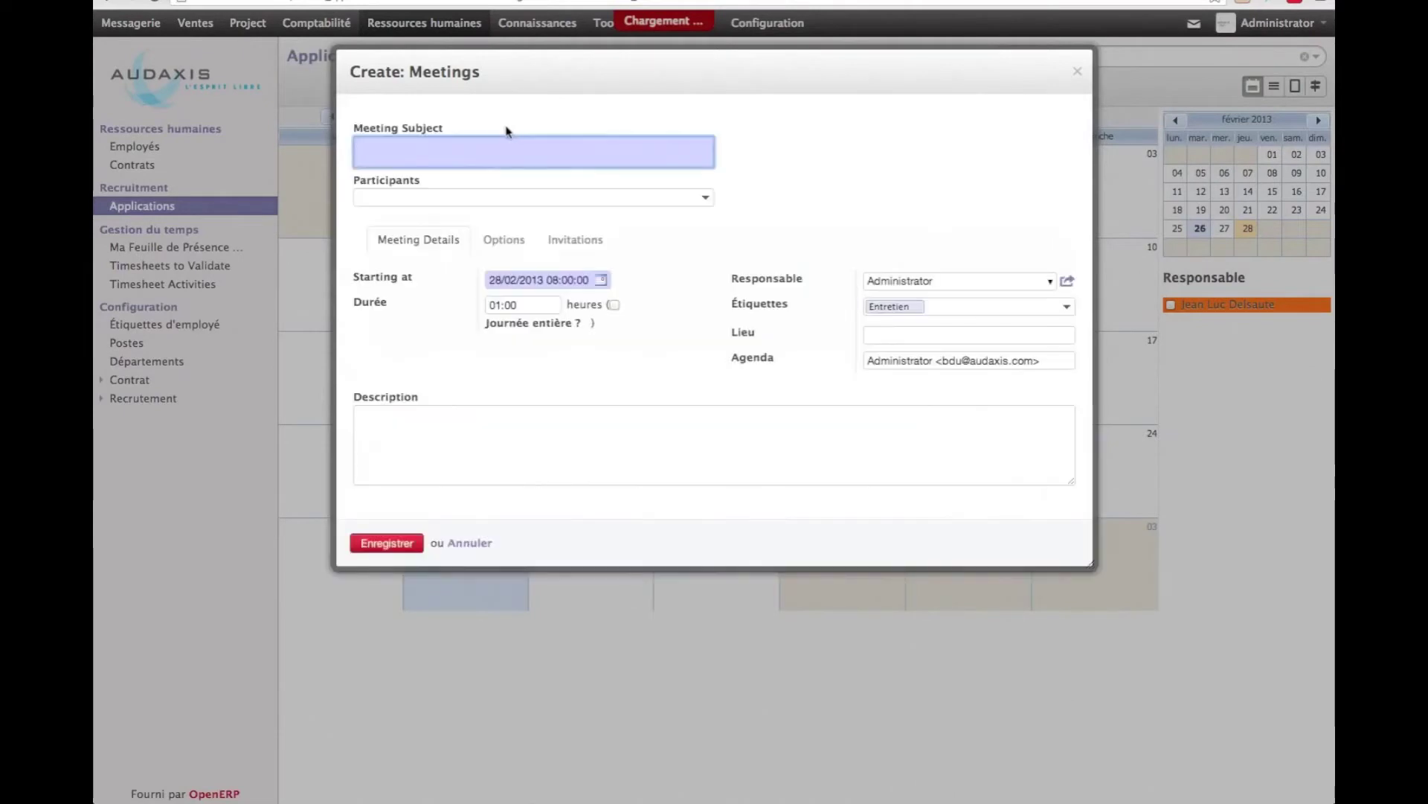
pyautogui.write('entretien consultant')
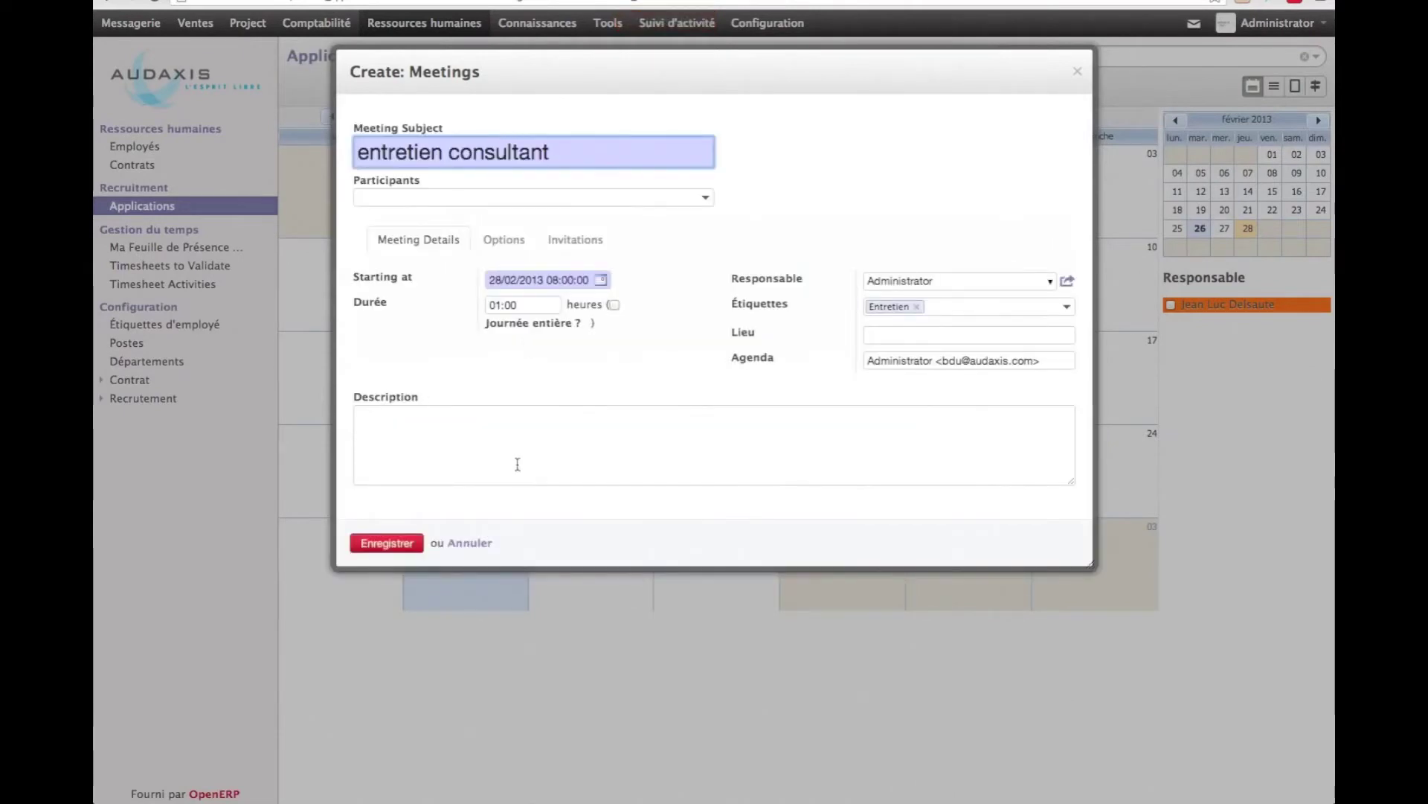
pyautogui.doubleClick(966, 275)
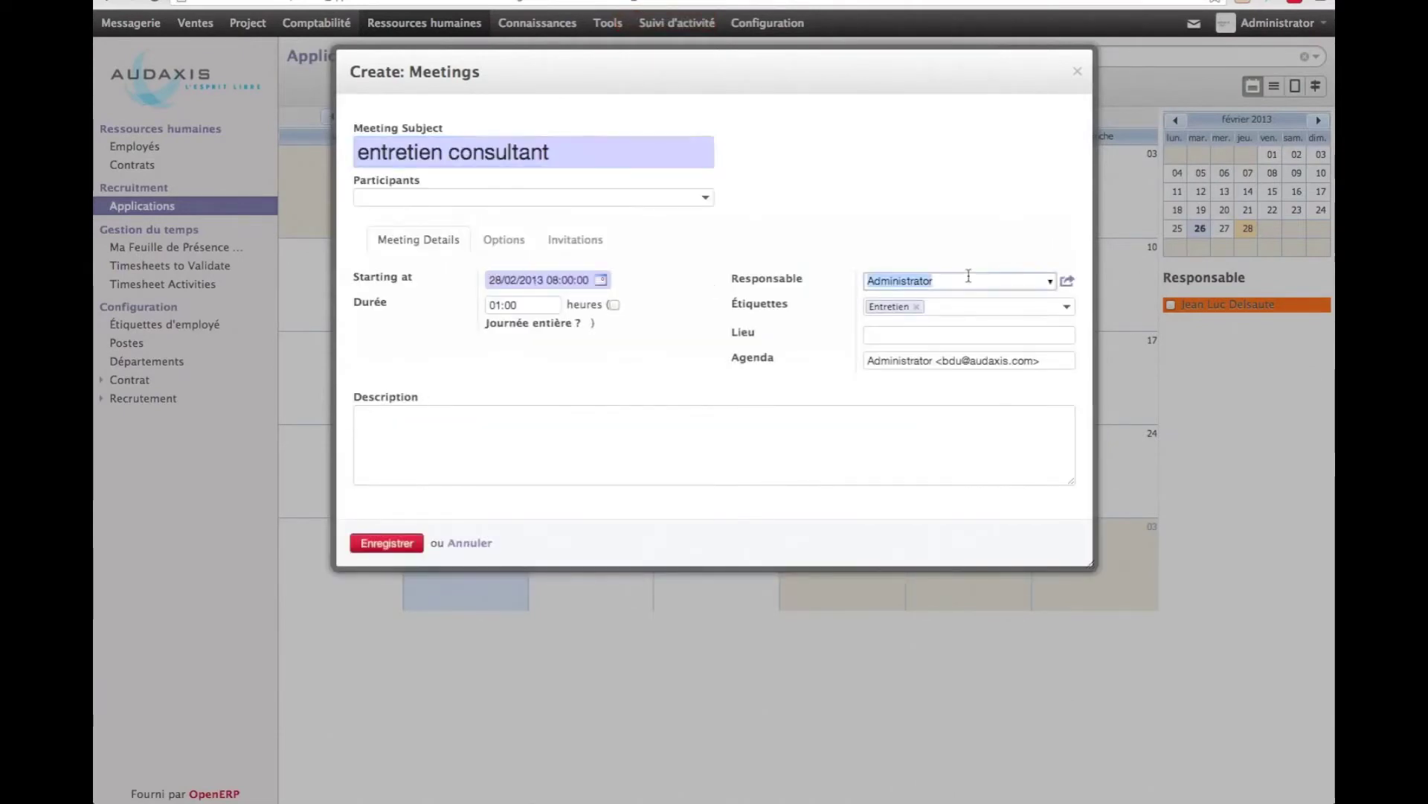
pyautogui.press('BackSpace')
pyautogui.write('Jean')
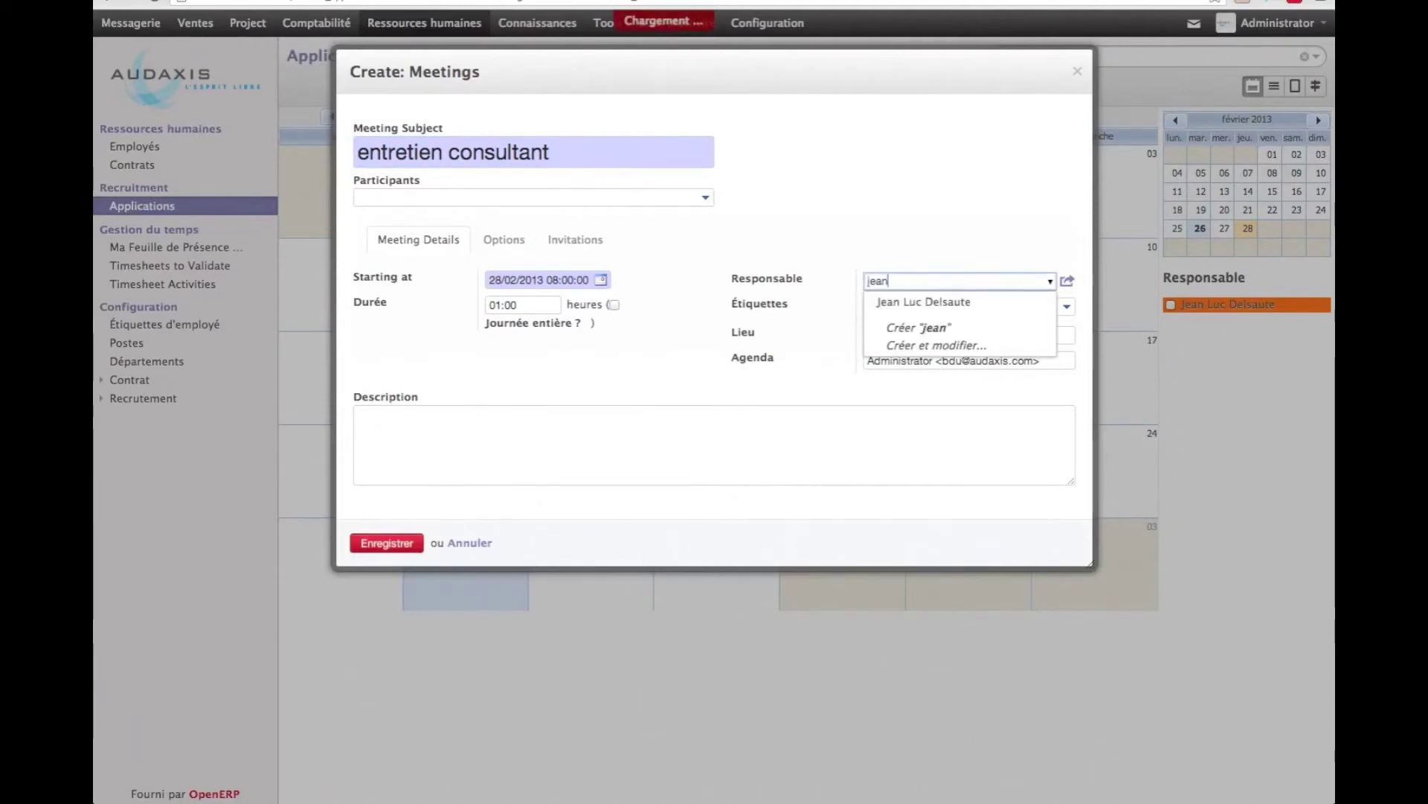
pyautogui.click(945, 301)
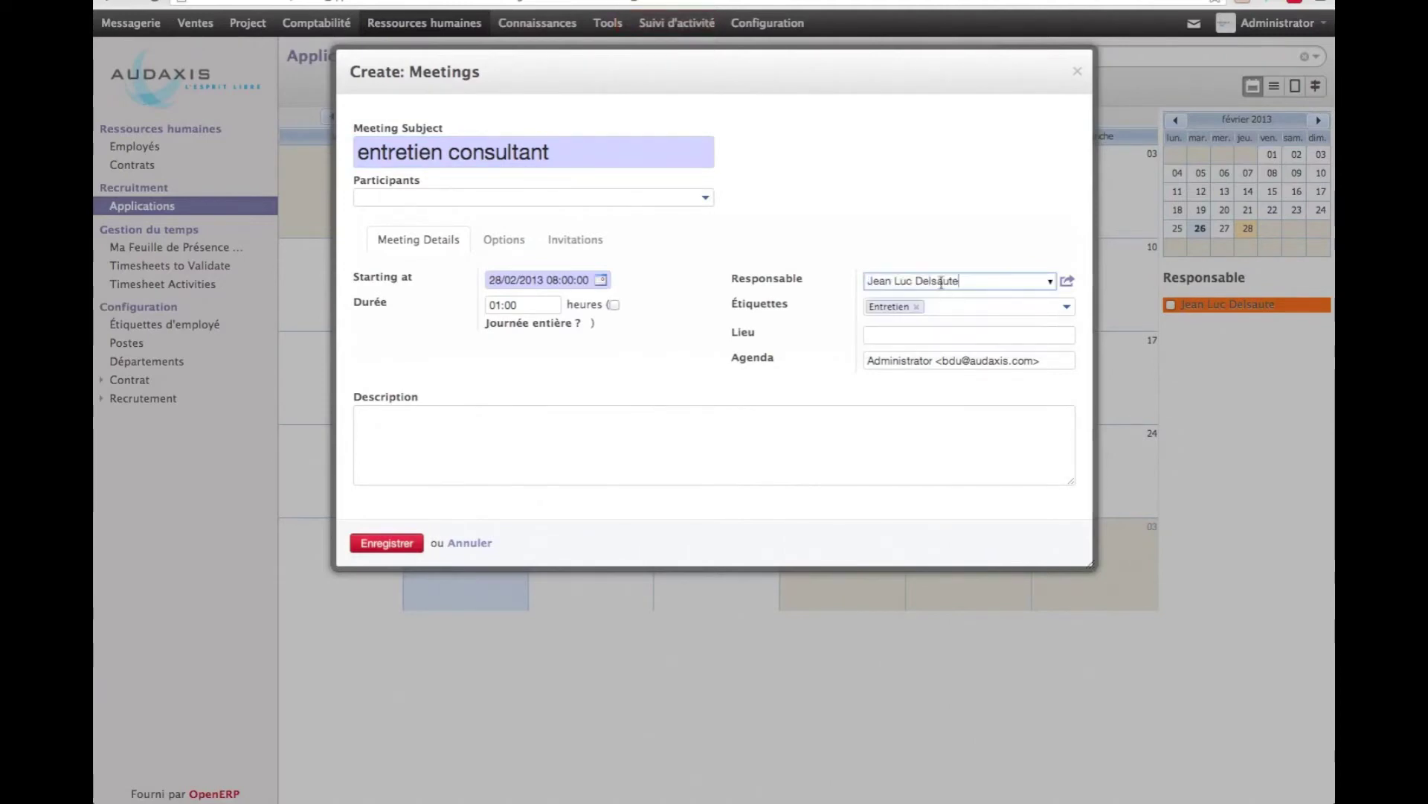
# Add the applicant as an invitee and save the meeting
pyautogui.click(579, 241)
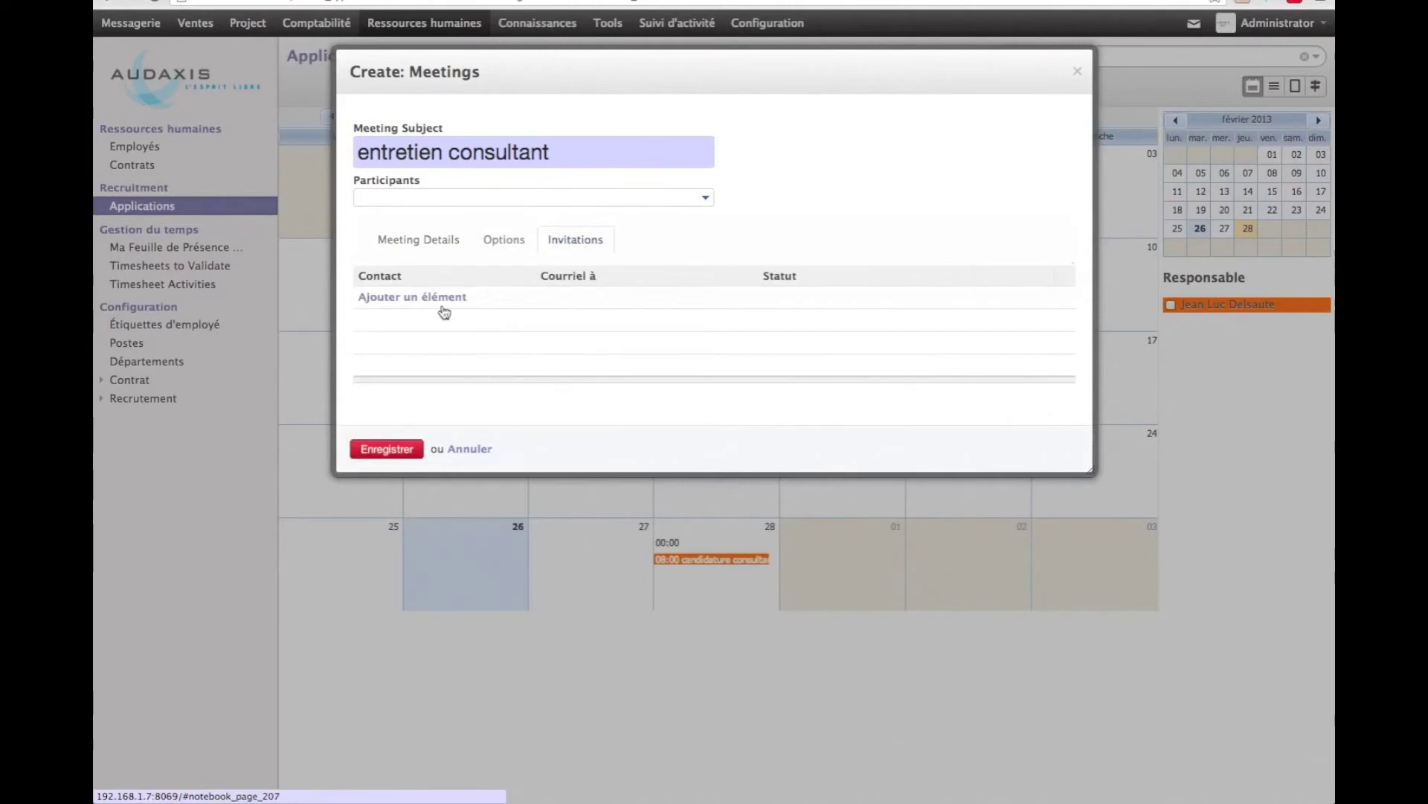
pyautogui.click(421, 301)
pyautogui.write('bas')
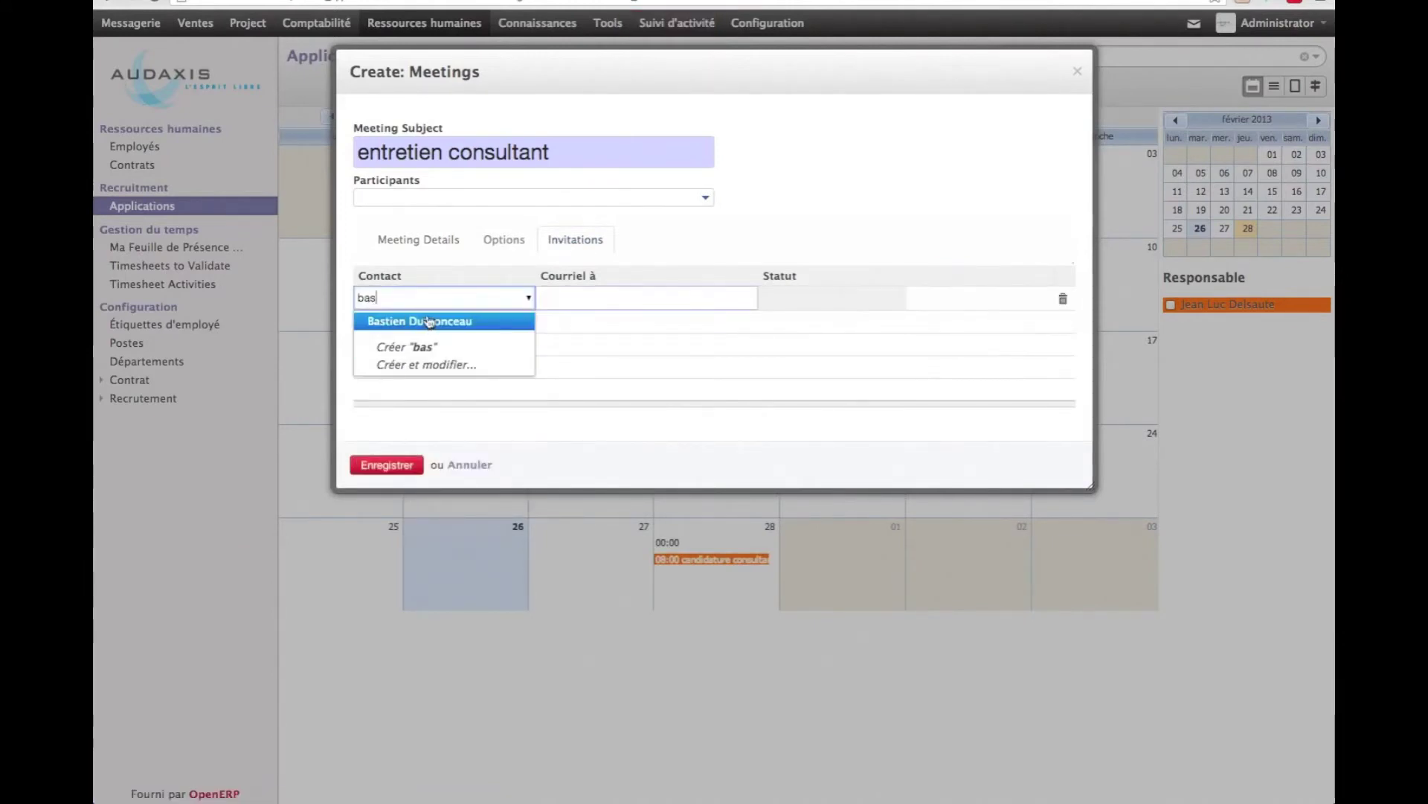
pyautogui.click(429, 322)
pyautogui.click(392, 464)
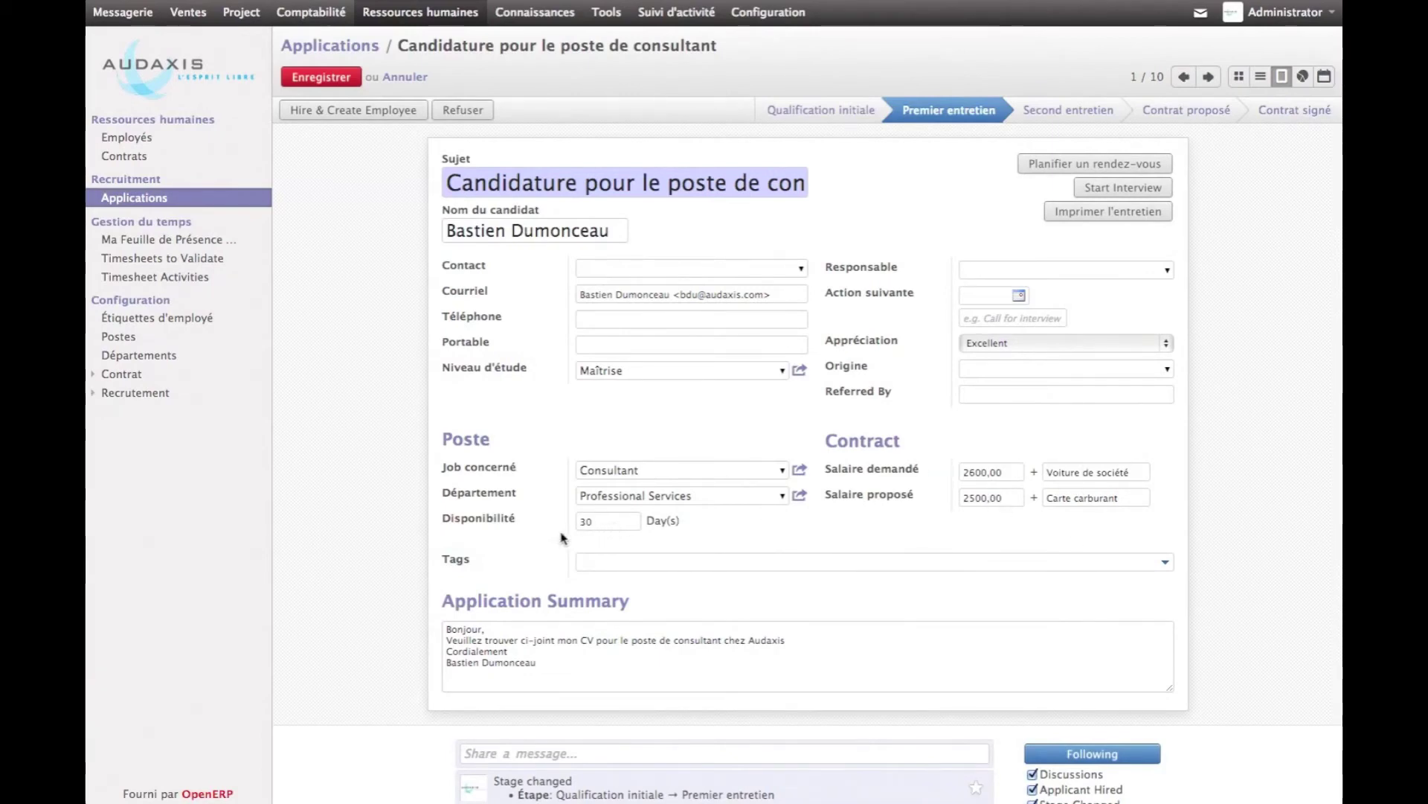
pyautogui.click(801, 474)
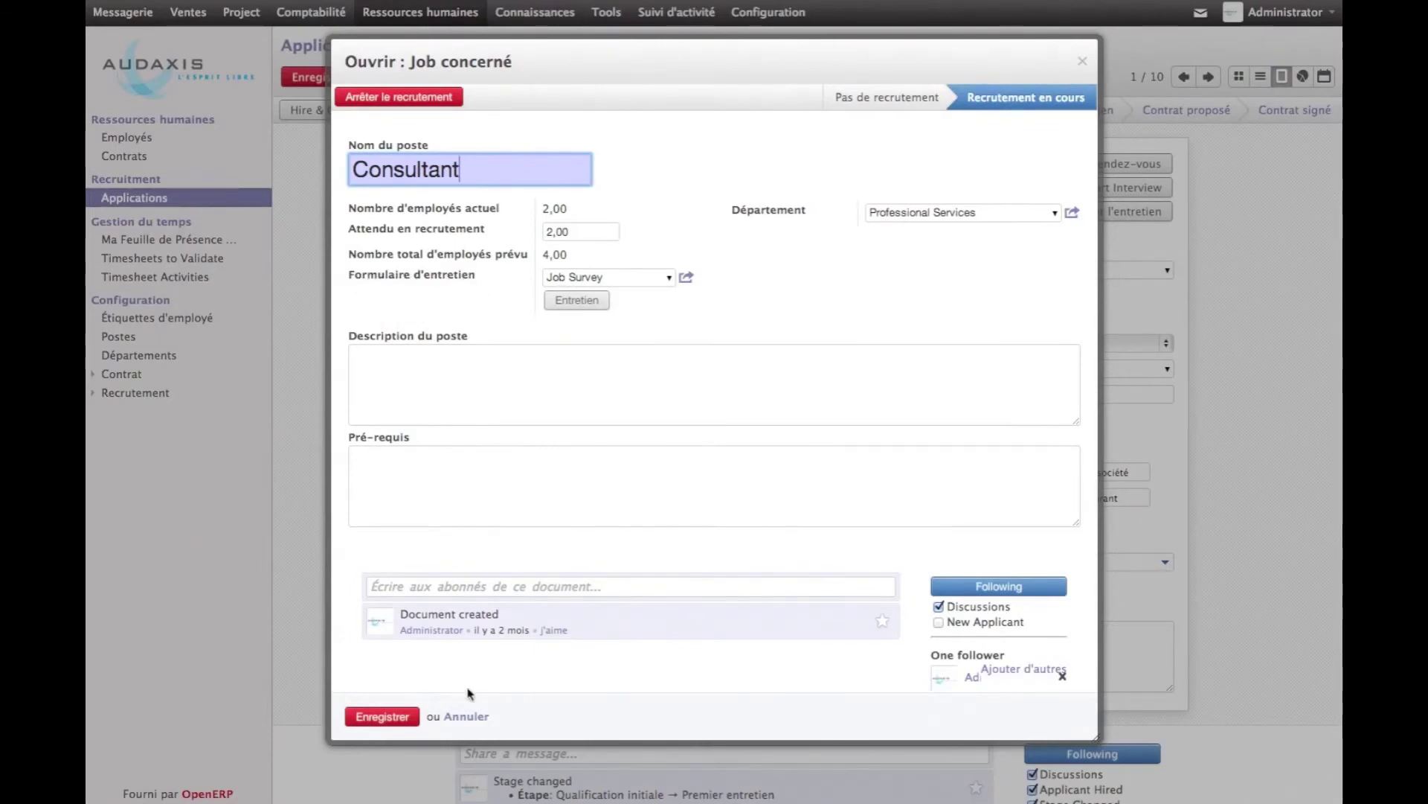
pyautogui.click(467, 717)
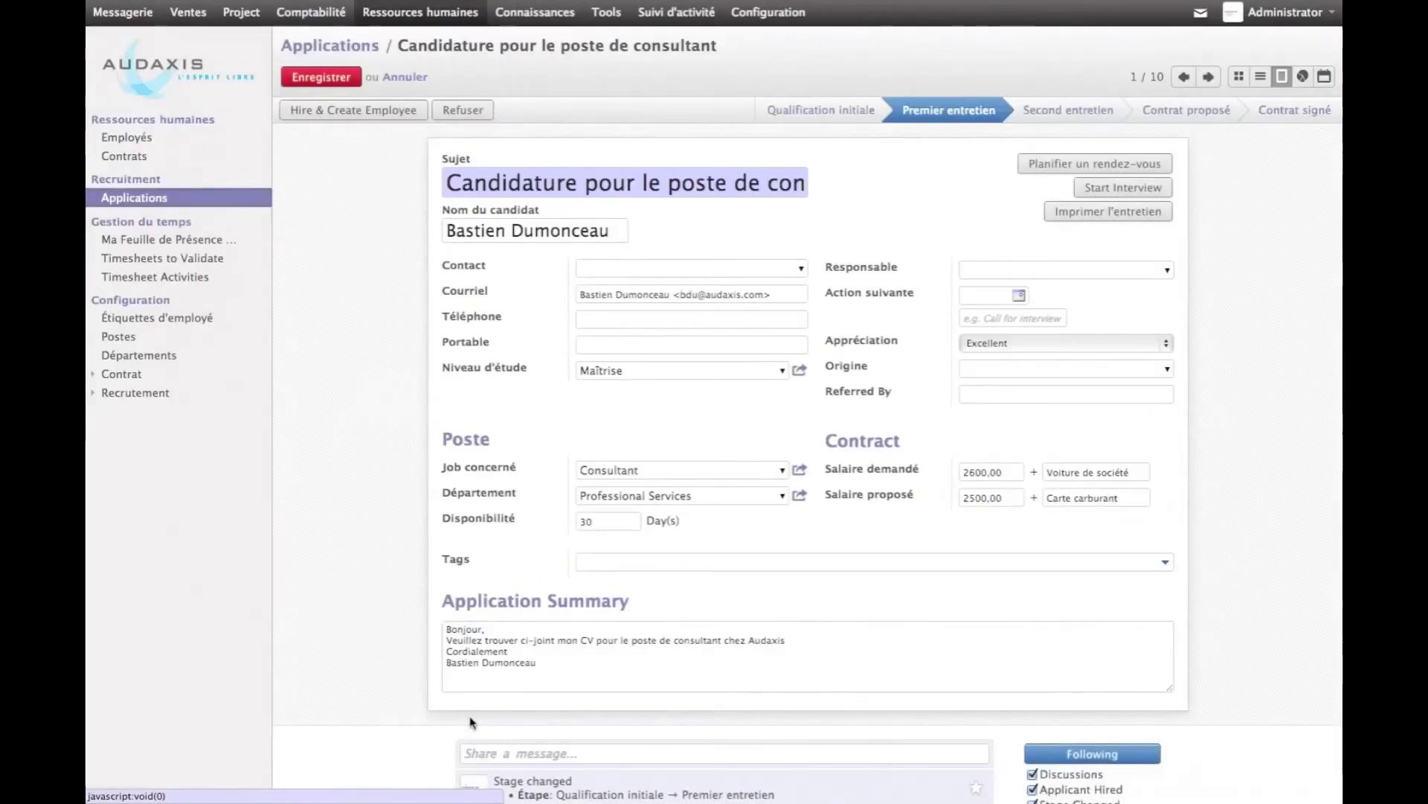
pyautogui.click(1128, 191)
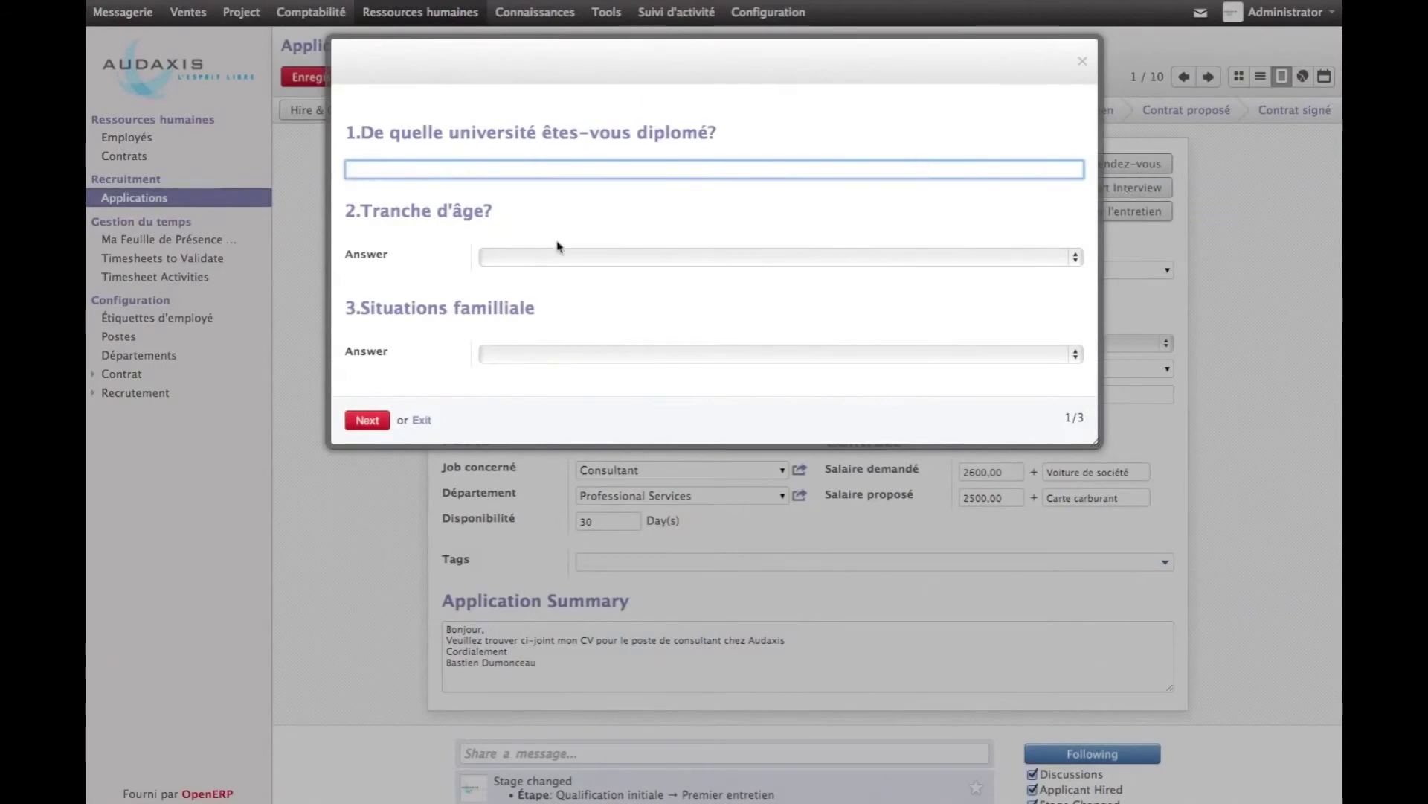
# Advance the interview questionnaire to page 2 of 3
pyautogui.click(368, 421)
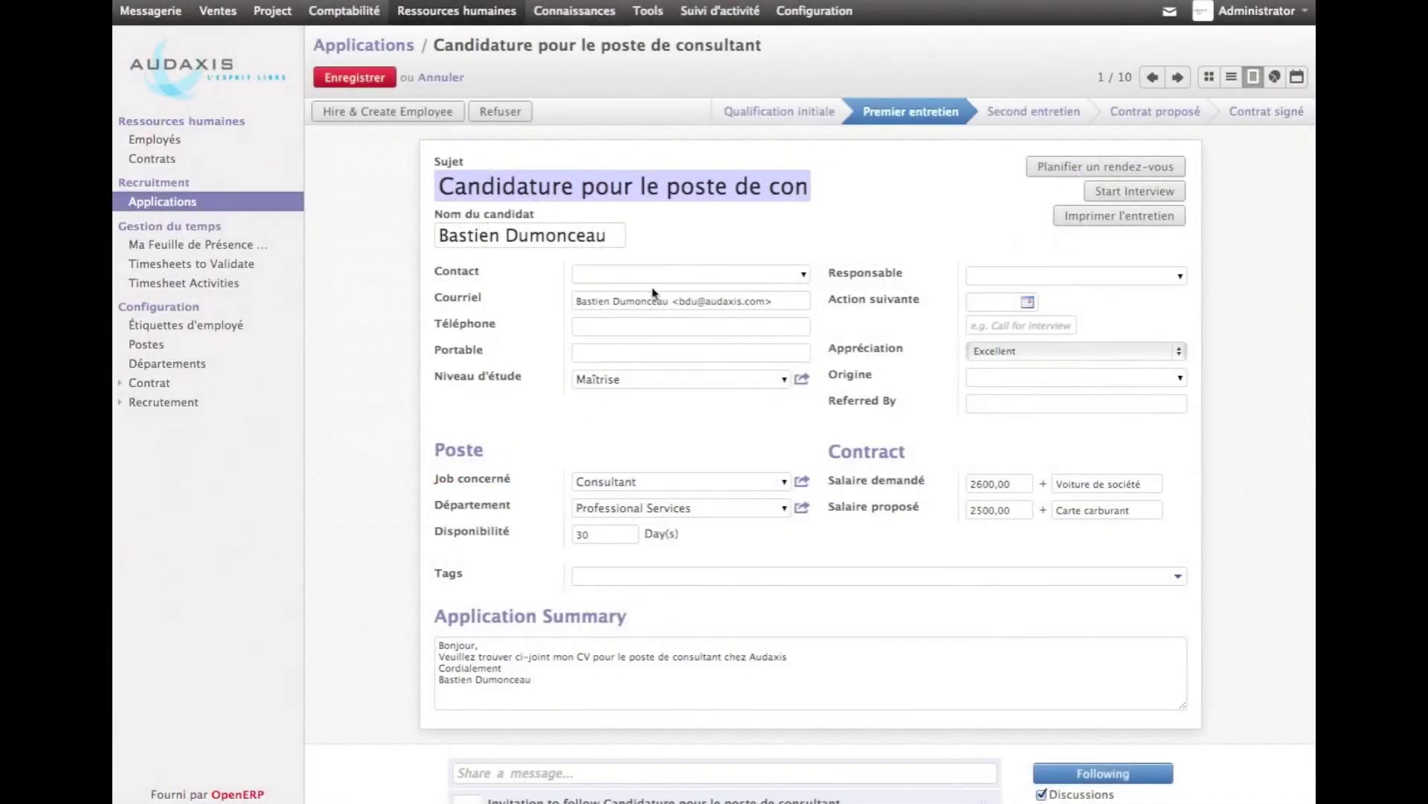
# Post 'Merci de préparer un contrat pour ce candidat' to followers and open the Contrats list
pyautogui.scroll(-3, 657, 294)
pyautogui.scroll(-4, 658, 295)
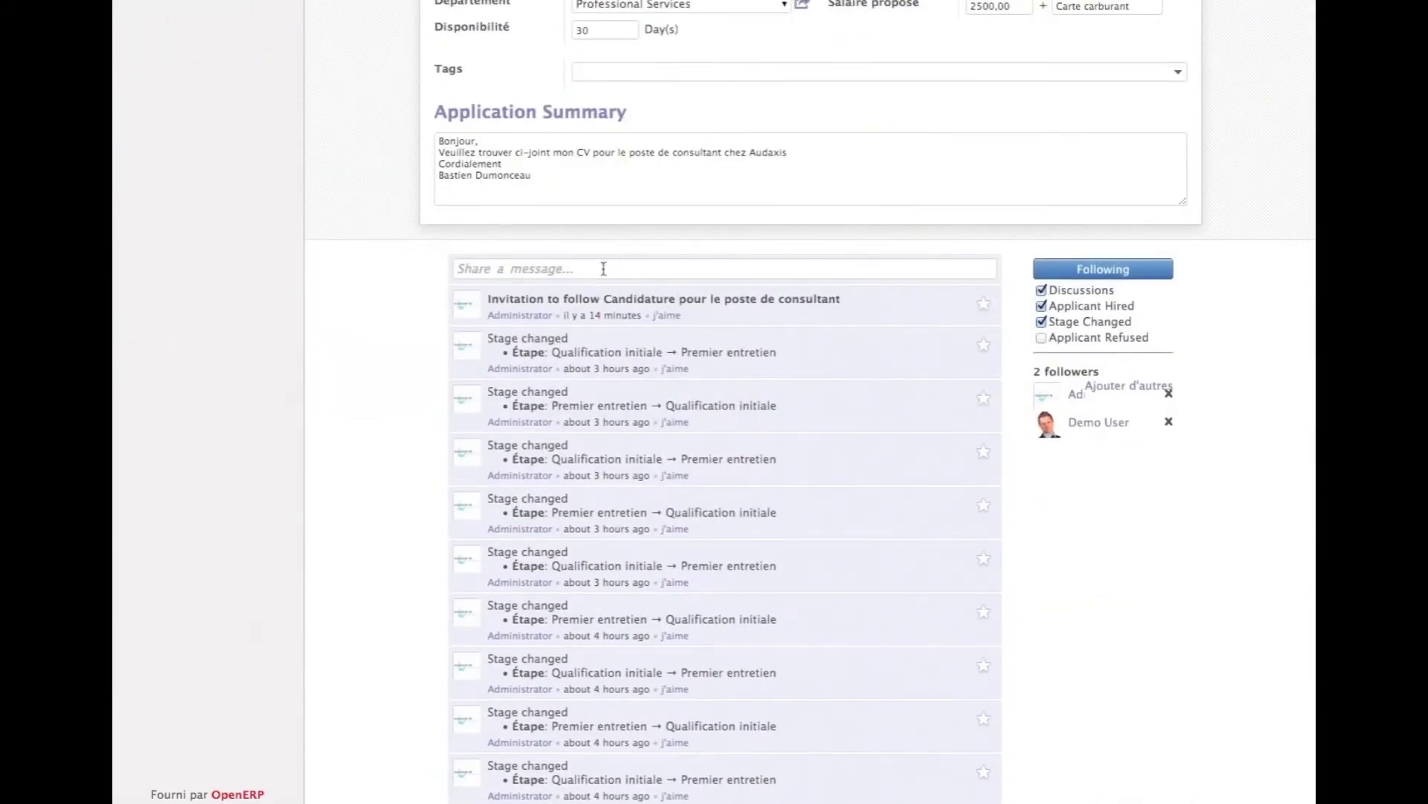
pyautogui.click(604, 268)
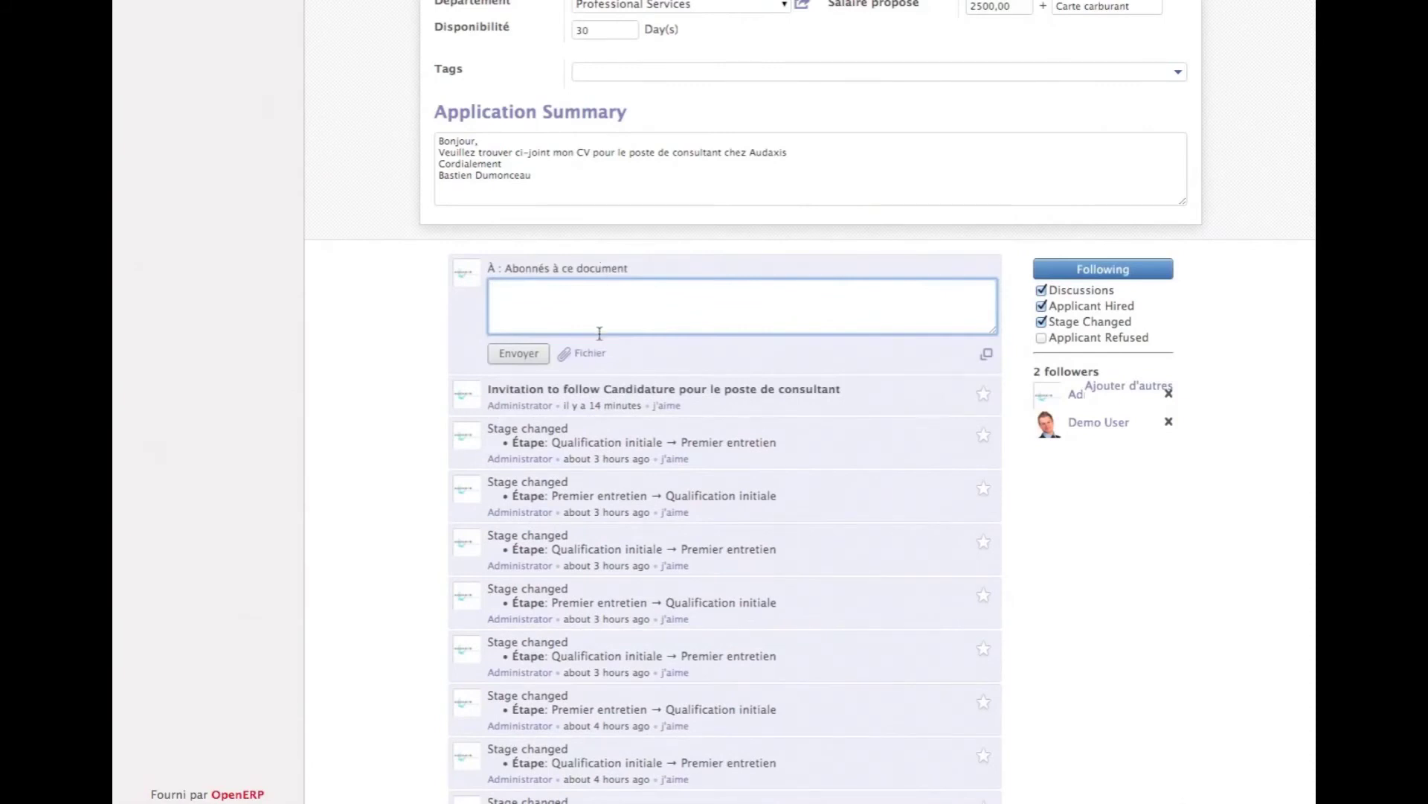
pyautogui.write('Merci de préparer un contrat pour ce candidat')
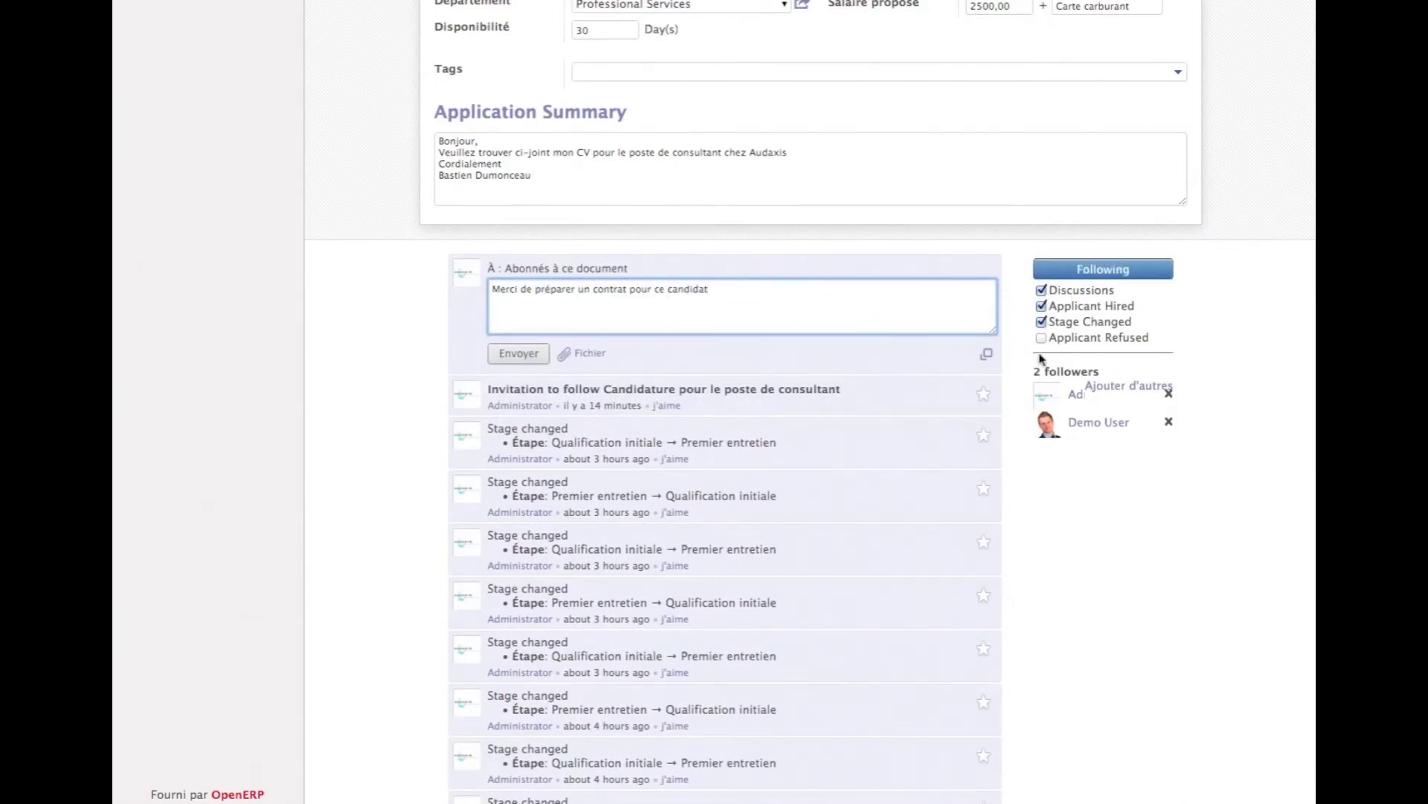
pyautogui.click(519, 353)
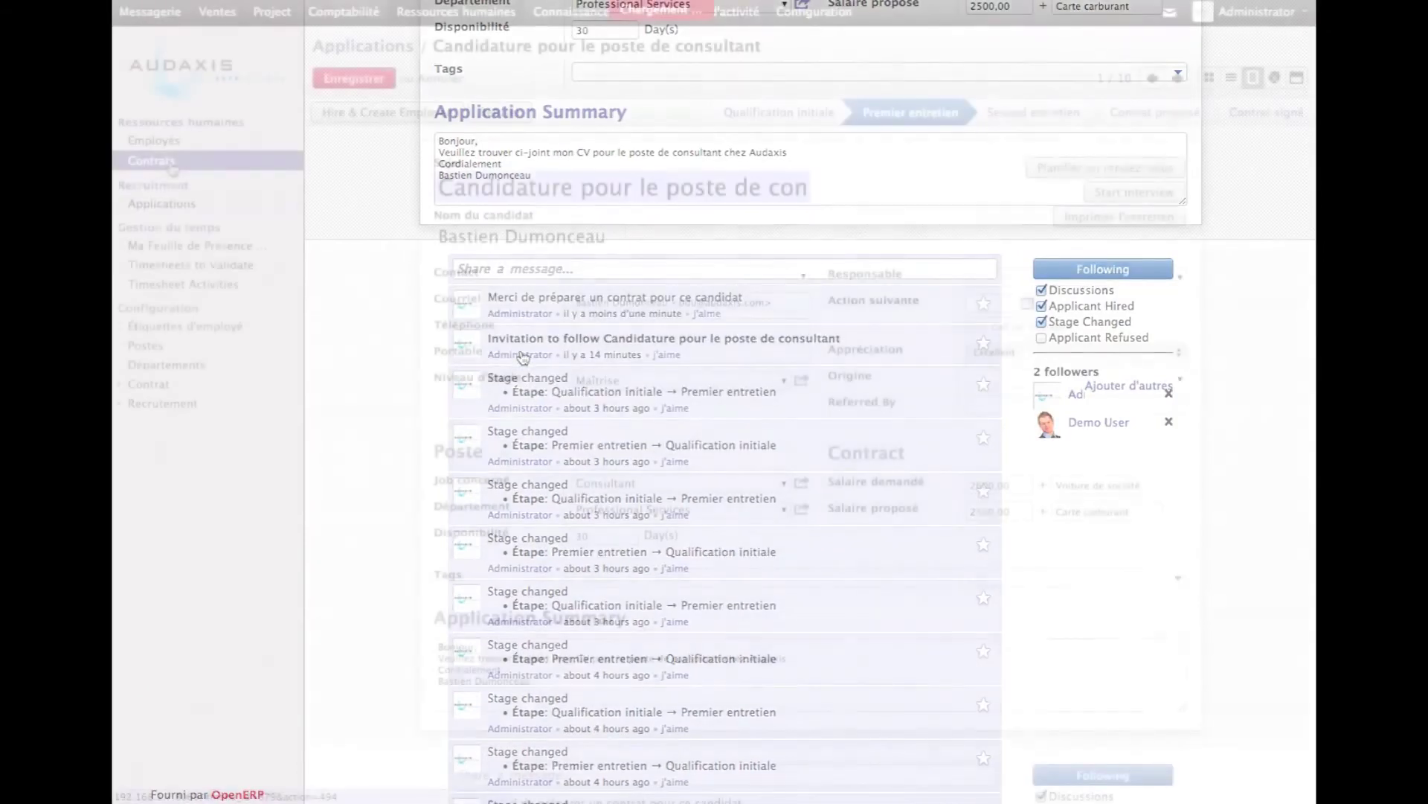
pyautogui.click(172, 165)
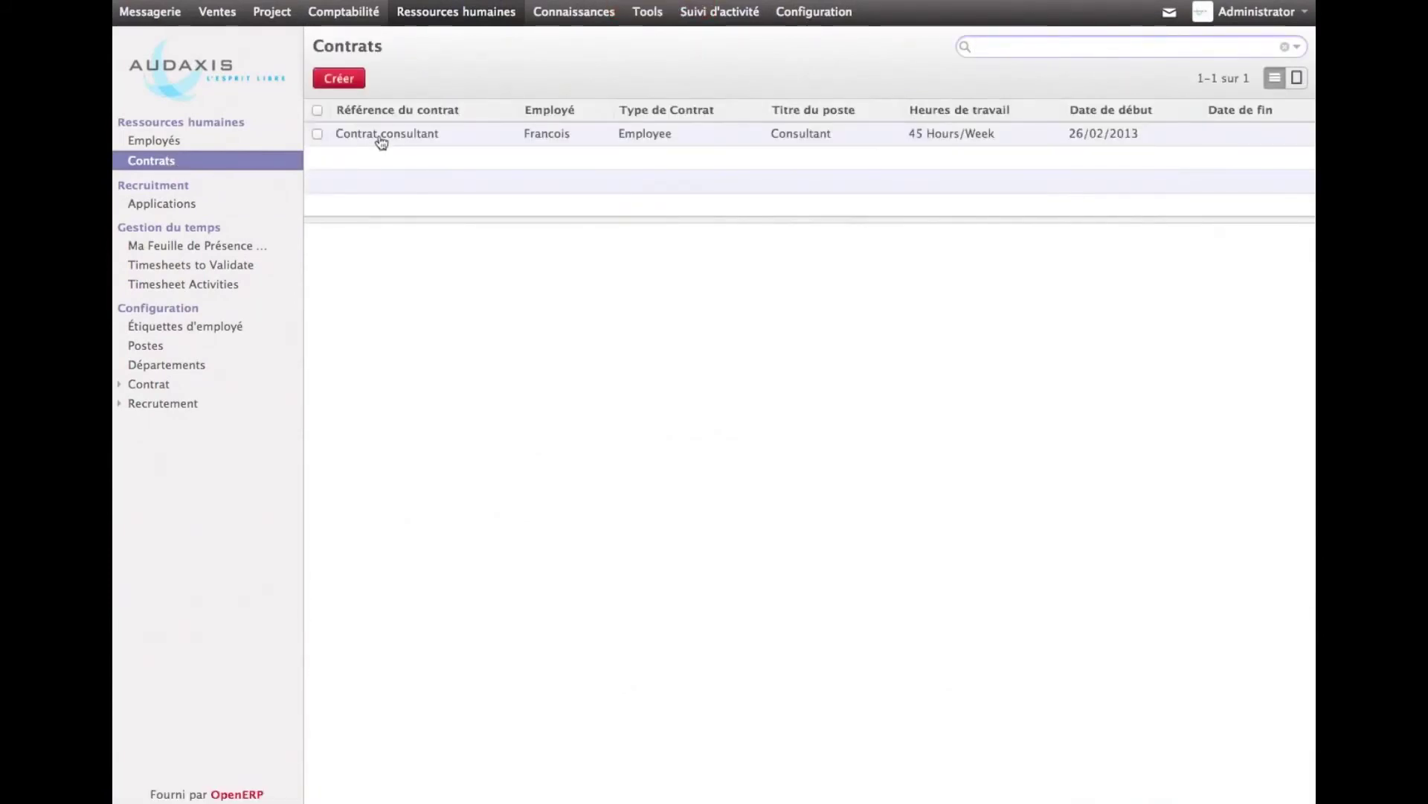
# Open the 'Contrat consultant' row in the Contrats list
pyautogui.click(381, 140)
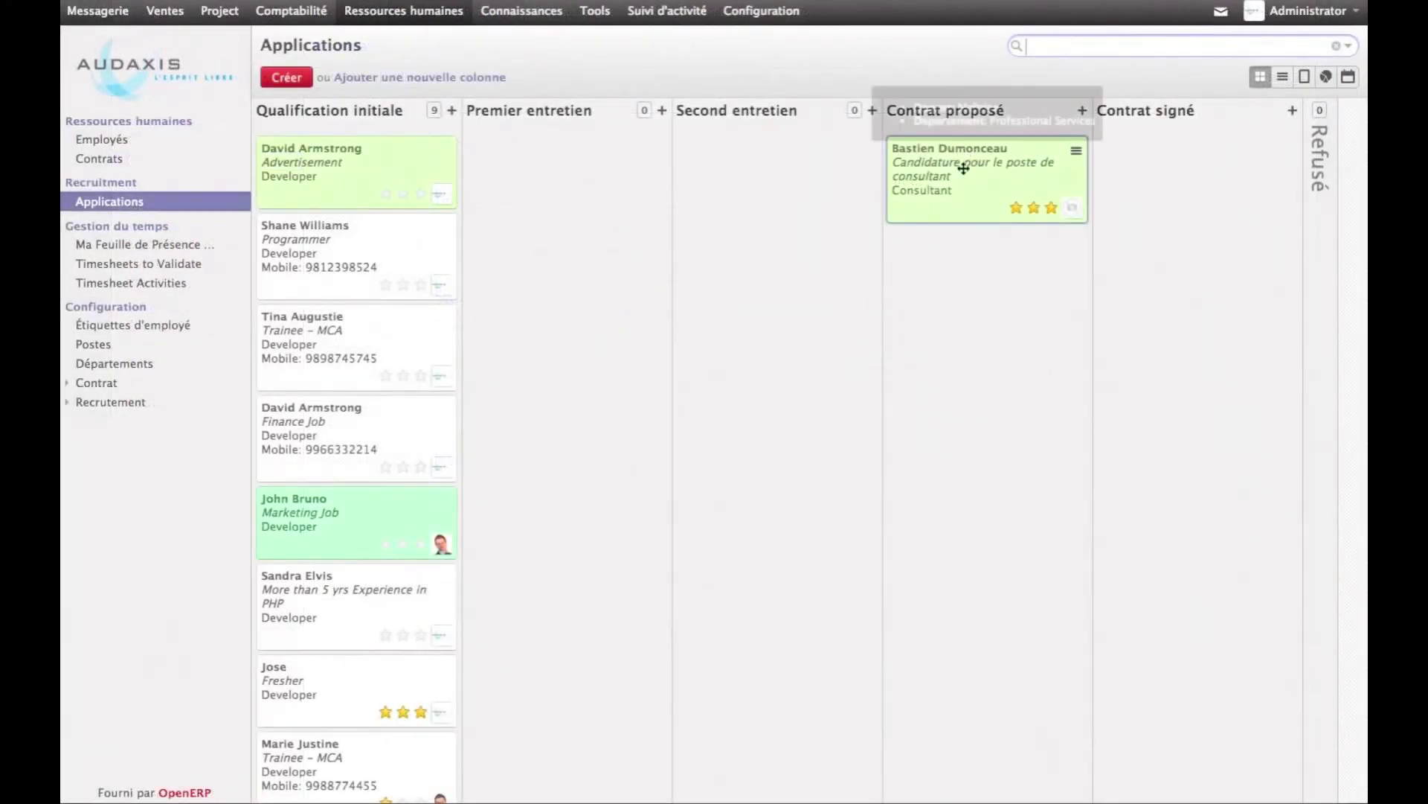
# Drag the consultant application card into the Contrat signé column and open it
pyautogui.moveTo(1062, 206); pyautogui.dragTo(1179, 146)
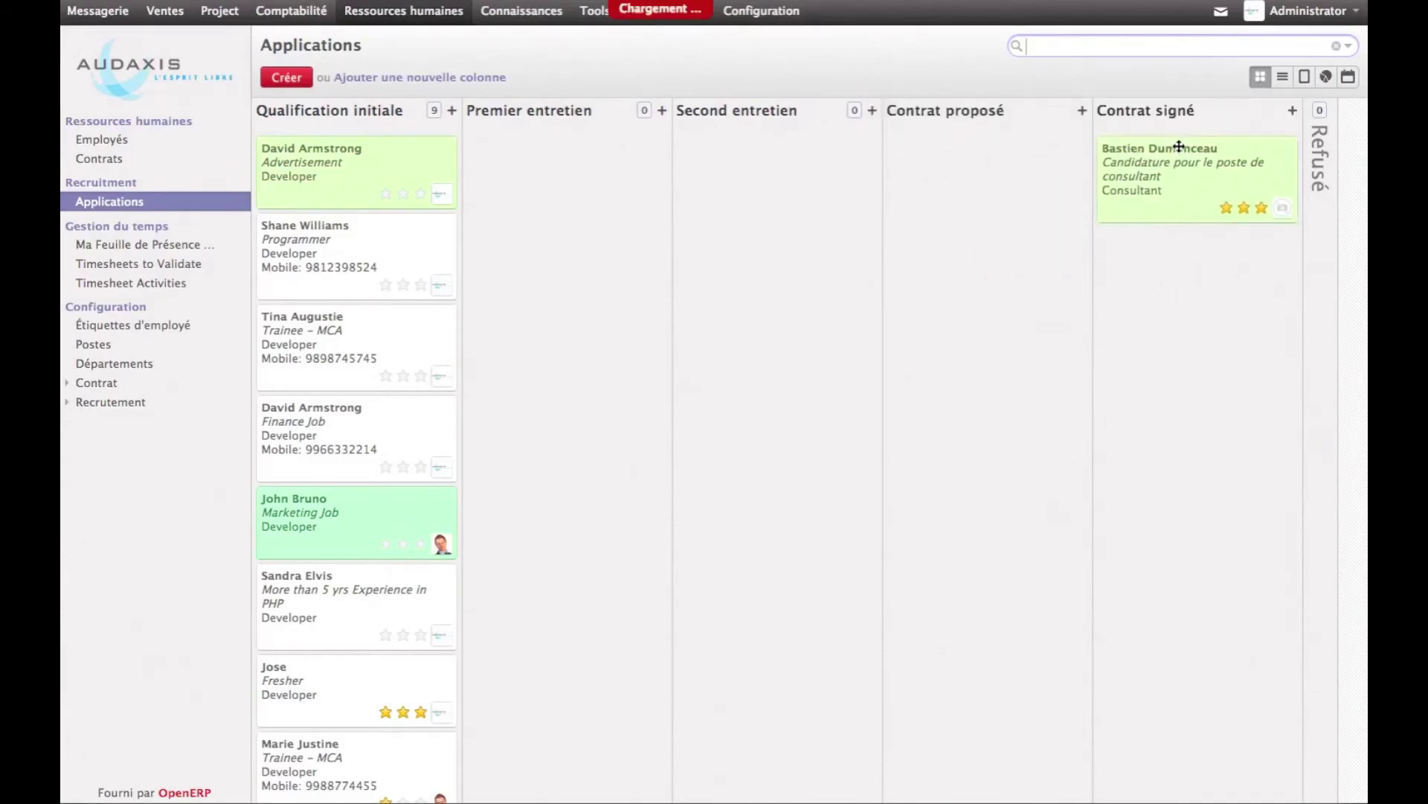
pyautogui.click(1180, 146)
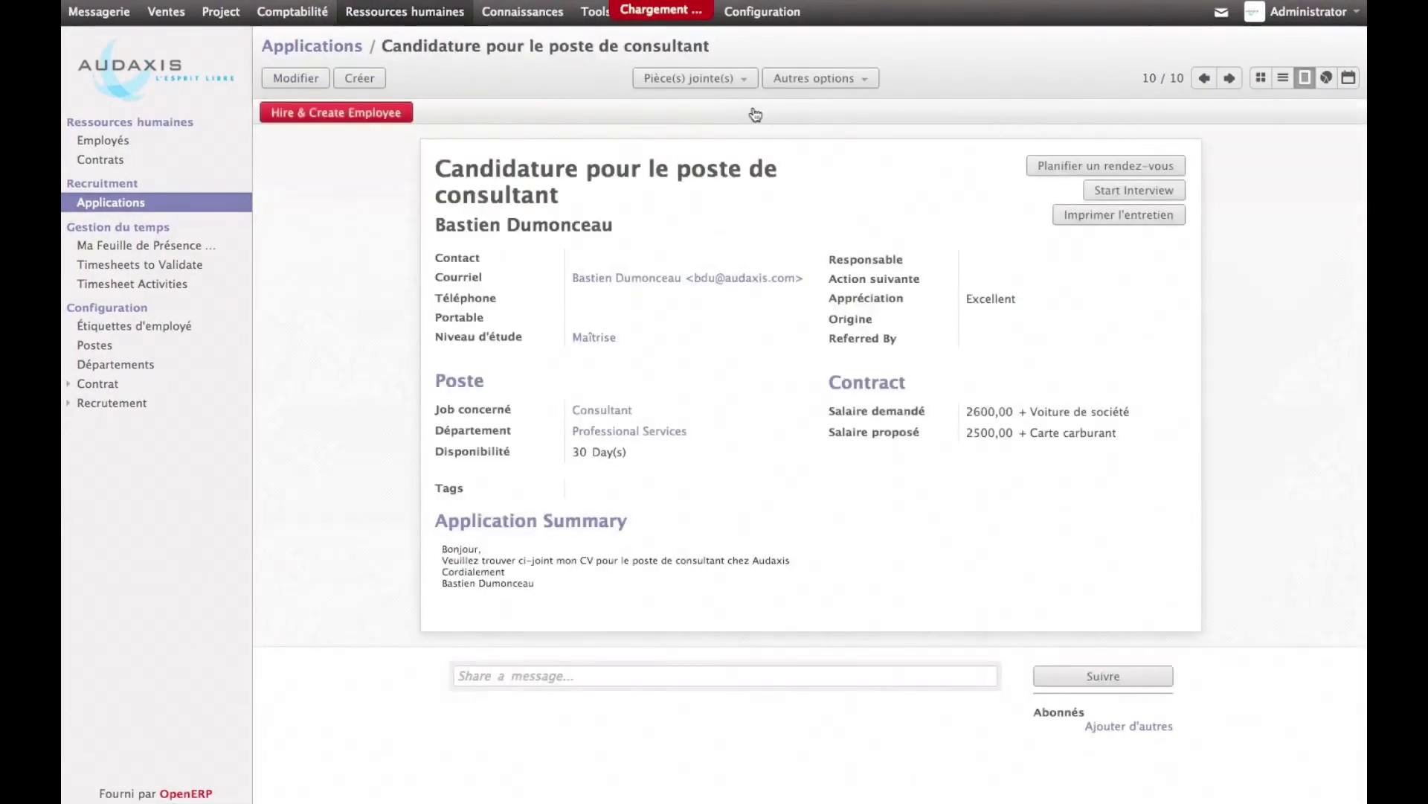